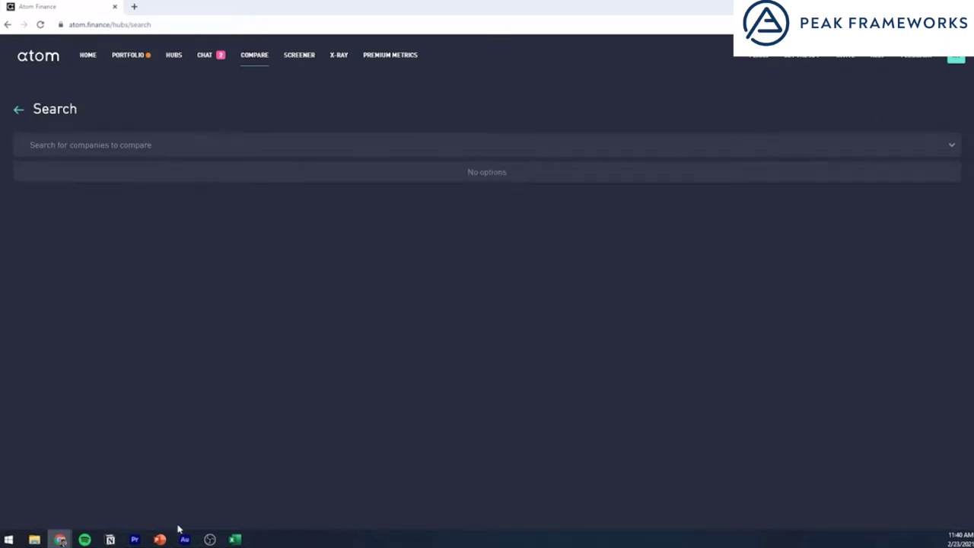
Step: Search for Snap Inc and Twitter Inc and add both to the company comparison
{"action": "left_click", "coordinate": [159, 540]}
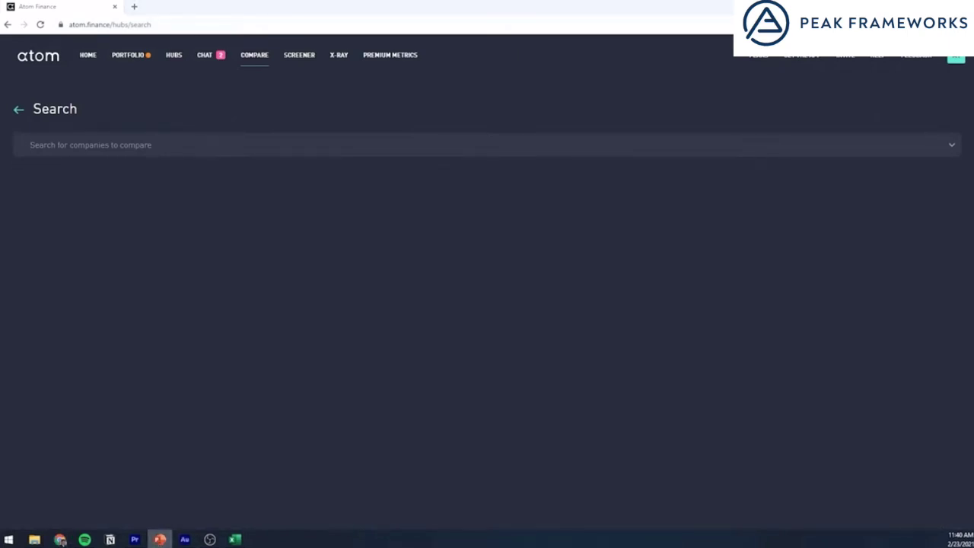
{"action": "left_click", "coordinate": [101, 146]}
{"action": "type", "text": "snap"}
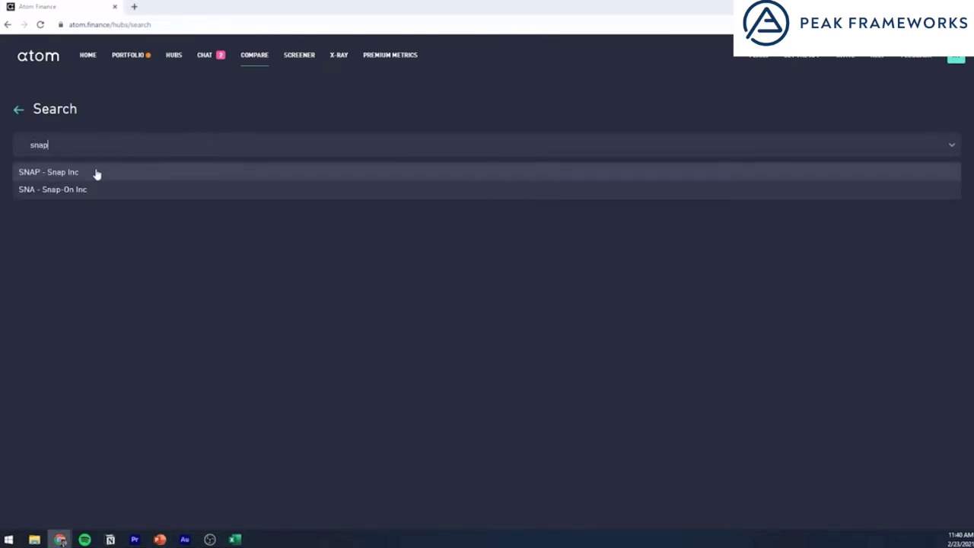
{"action": "left_click", "coordinate": [97, 174]}
{"action": "type", "text": "twitter"}
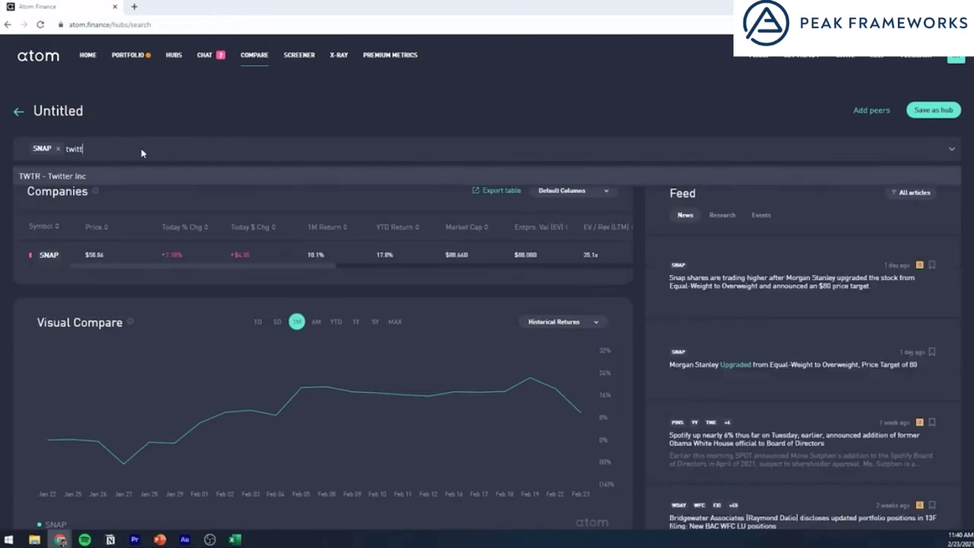
{"action": "left_click", "coordinate": [104, 183]}
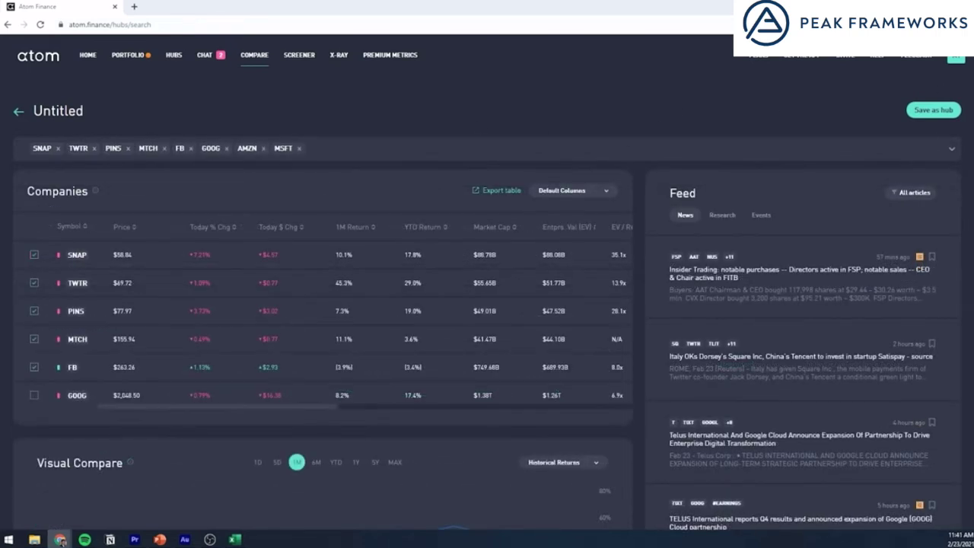
Step: Save the compared companies as a hub named "Social Media Comps"
{"action": "left_click", "coordinate": [934, 110]}
{"action": "type", "text": "Social Media Comps"}
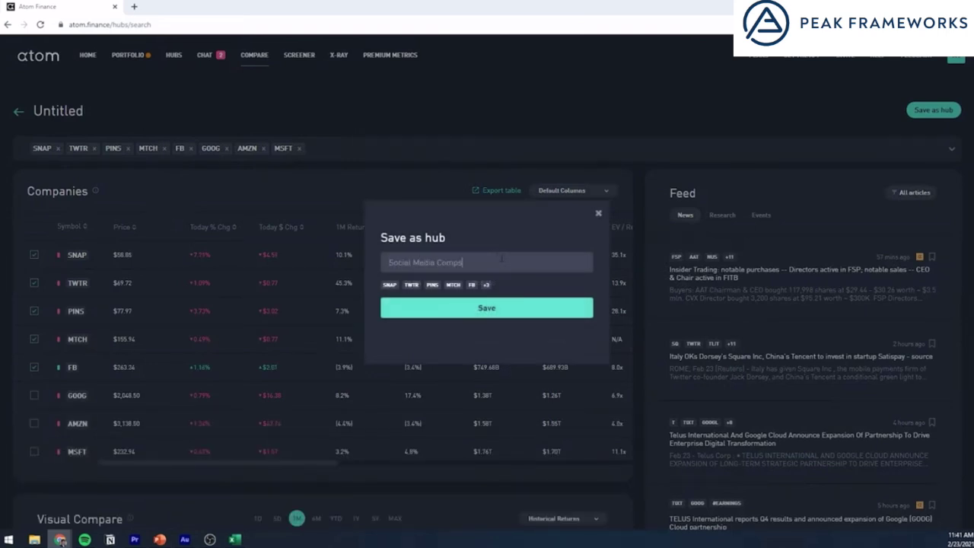
{"action": "left_click", "coordinate": [496, 306]}
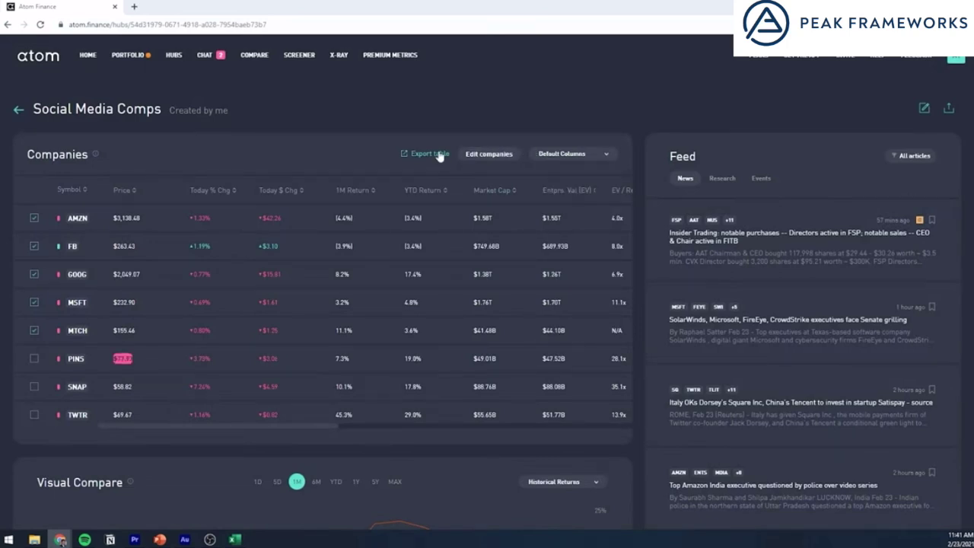
Step: Export the hub's Companies table with the Default Columns set
{"action": "left_click", "coordinate": [553, 154]}
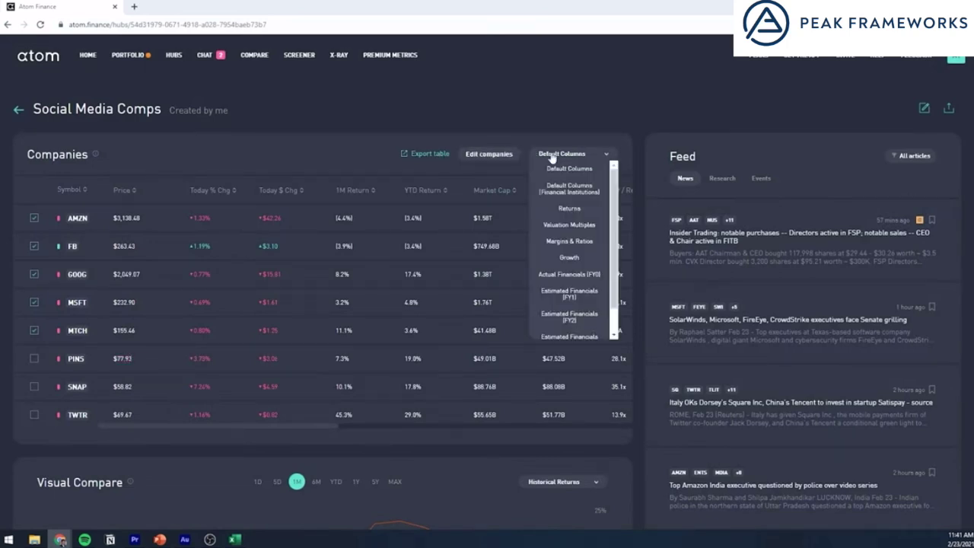
{"action": "left_click", "coordinate": [434, 156]}
{"action": "left_click", "coordinate": [474, 285]}
{"action": "left_click", "coordinate": [460, 340]}
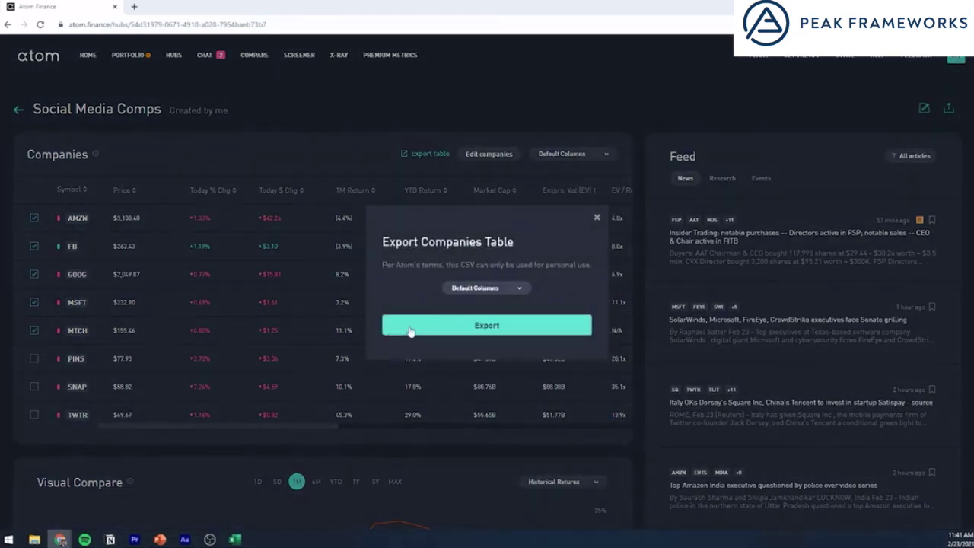
{"action": "left_click", "coordinate": [411, 333]}
Step: Switch the Companies table to the Returns column set
{"action": "left_click", "coordinate": [546, 155]}
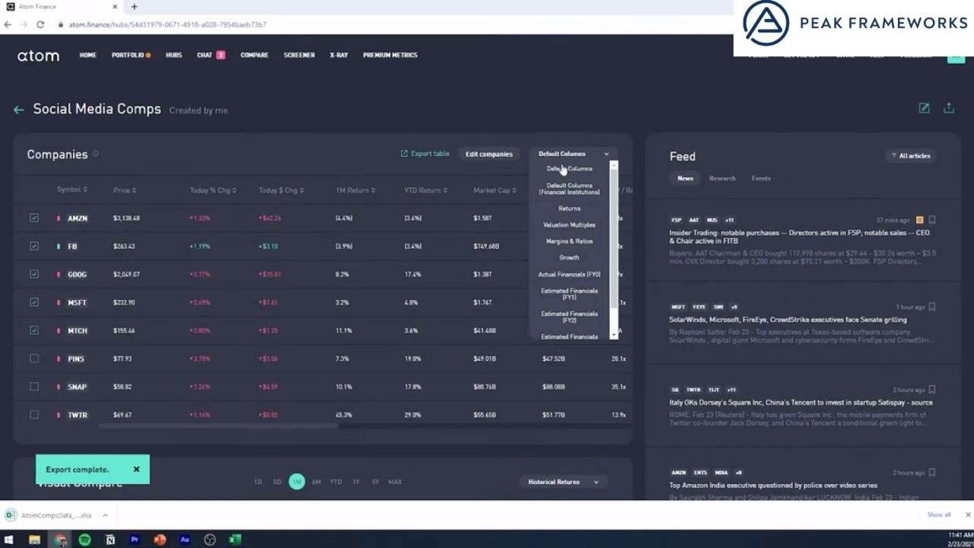
{"action": "left_click", "coordinate": [571, 209]}
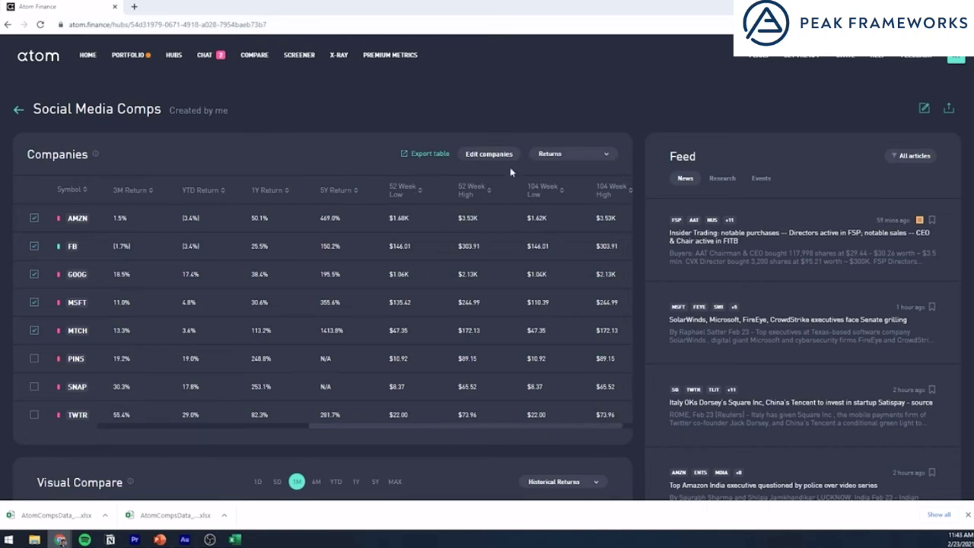
{"action": "left_click", "coordinate": [587, 156]}
{"action": "left_click", "coordinate": [481, 155]}
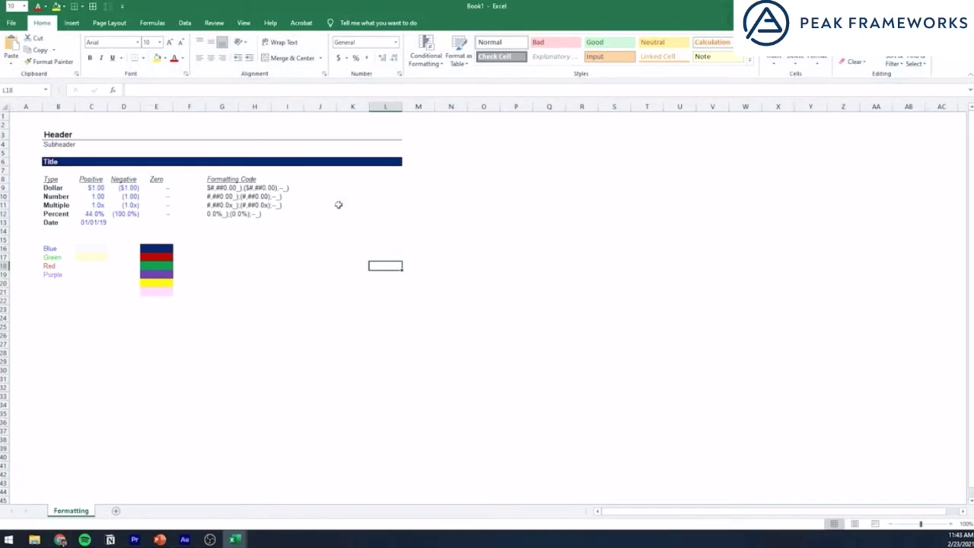
Step: In Excel, add a worksheet to Book1 and copy the entire Companies sheet from the exported Social Media Comps workbook
{"action": "key", "text": "shift+F11"}
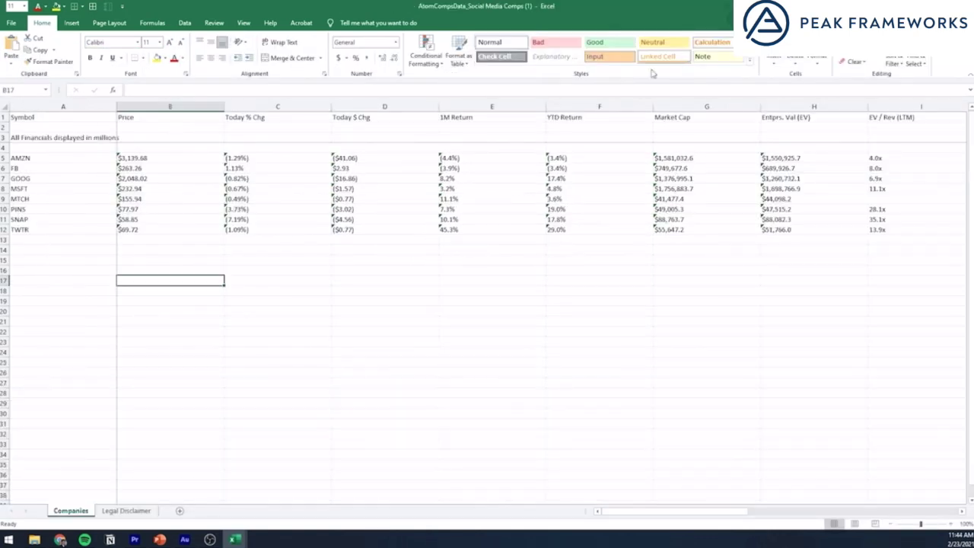
{"action": "left_click", "coordinate": [641, 220]}
{"action": "key", "text": "ctrl+a"}
{"action": "key", "text": "ctrl+a"}
{"action": "key", "text": "ctrl+c"}
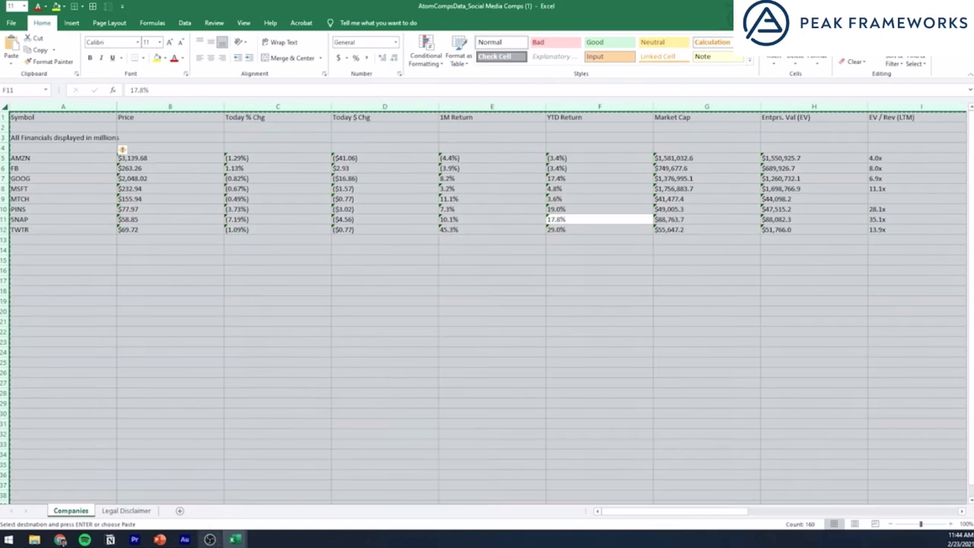
{"action": "left_click", "coordinate": [234, 539]}
{"action": "key", "text": "ctrl+a"}
{"action": "key", "text": "ctrl+a"}
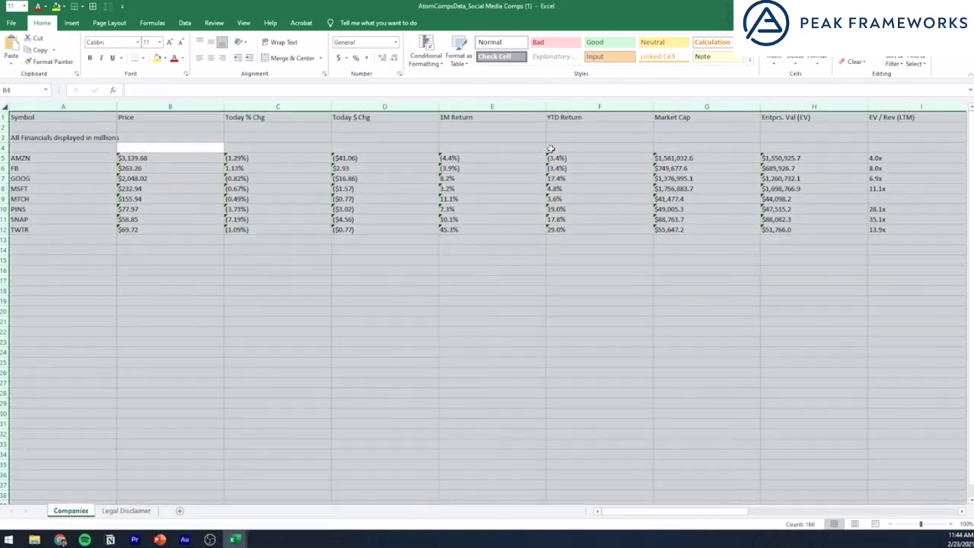
{"action": "left_click", "coordinate": [354, 300]}
{"action": "left_click_drag", "start_coordinate": [358, 278], "coordinate": [372, 285]}
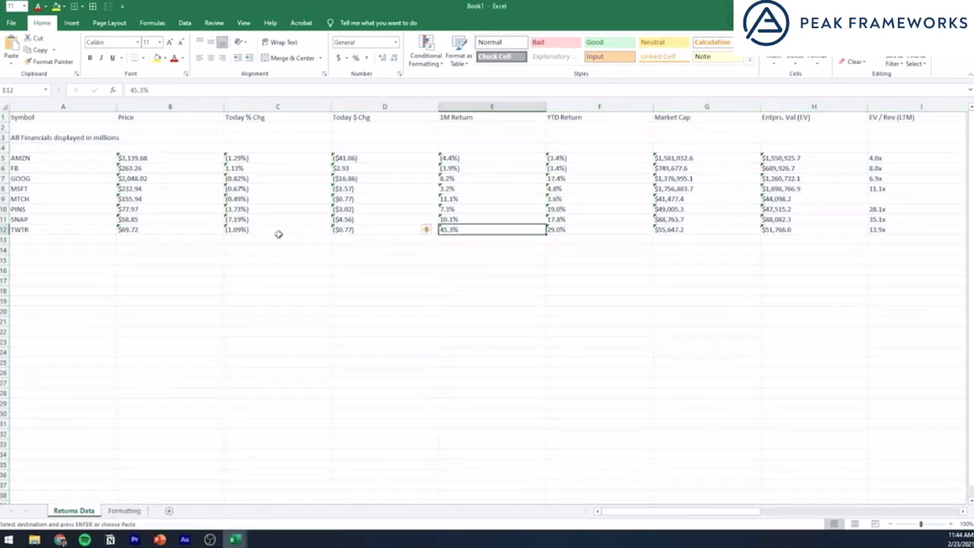
Step: Insert another worksheet in Book1 before Returns Data and paste the copied company data starting at A1
{"action": "key", "text": "shift+F11"}
{"action": "key", "text": "ctrl+v"}
{"action": "key", "text": "Right"}
{"action": "key", "text": "Down"}
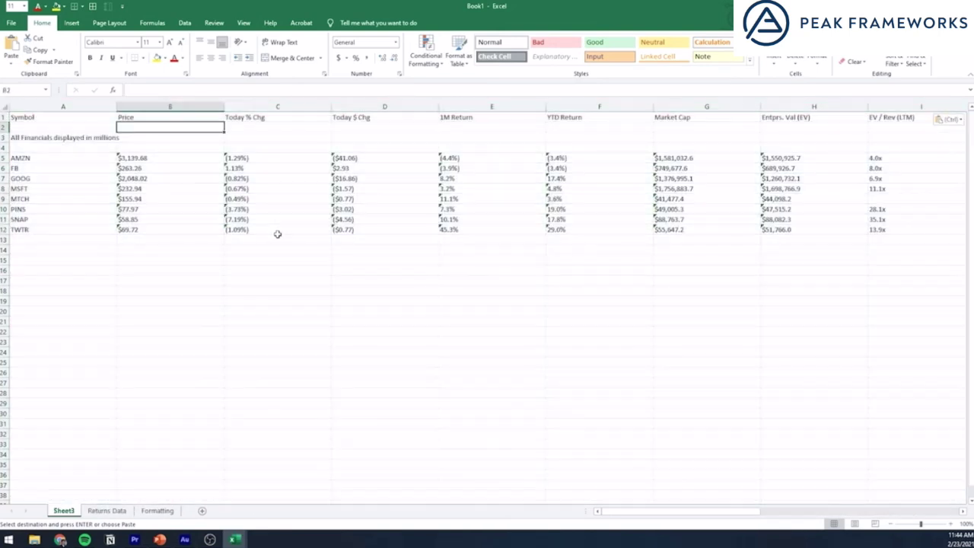
Step: Rename the new worksheet holding the pasted company data as "Comps Data"
{"action": "key", "text": "alt+h"}
{"action": "type", "text": "orOutput"}
{"action": "key", "text": "BackSpace"}
{"action": "key", "text": "BackSpace"}
{"action": "key", "text": "BackSpace"}
{"action": "key", "text": "BackSpace"}
{"action": "key", "text": "BackSpace"}
{"action": "key", "text": "BackSpace"}
{"action": "type", "text": "Comps Data"}
{"action": "key", "text": "Return"}
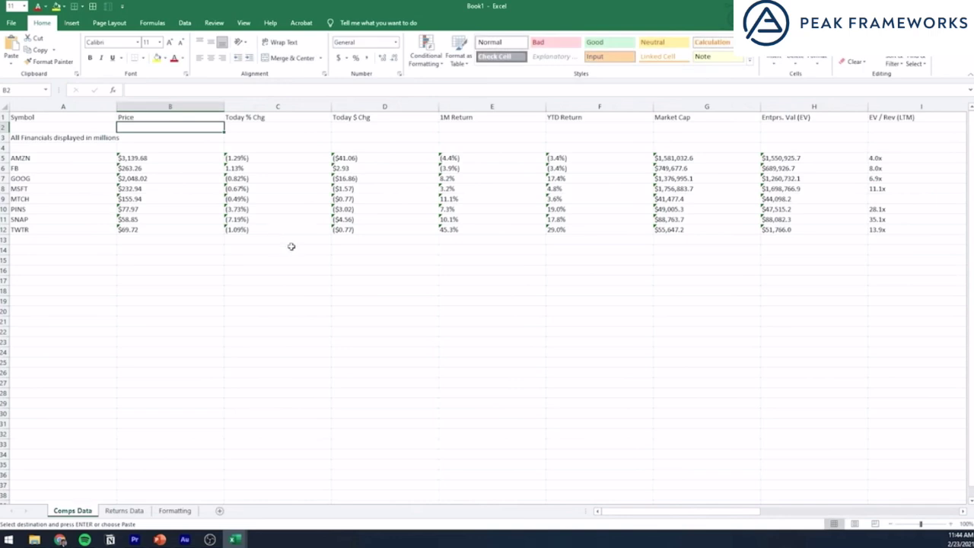
Step: Insert a blank worksheet between Comps Data and Returns Data and name it "Comps Output"
{"action": "left_click", "coordinate": [287, 264]}
{"action": "key", "text": "ctrl+Home"}
{"action": "key", "text": "ctrl+Page_Down"}
{"action": "key", "text": "shift+F11"}
{"action": "key", "text": "alt+h"}
{"action": "key", "text": "o"}
{"action": "key", "text": "r"}
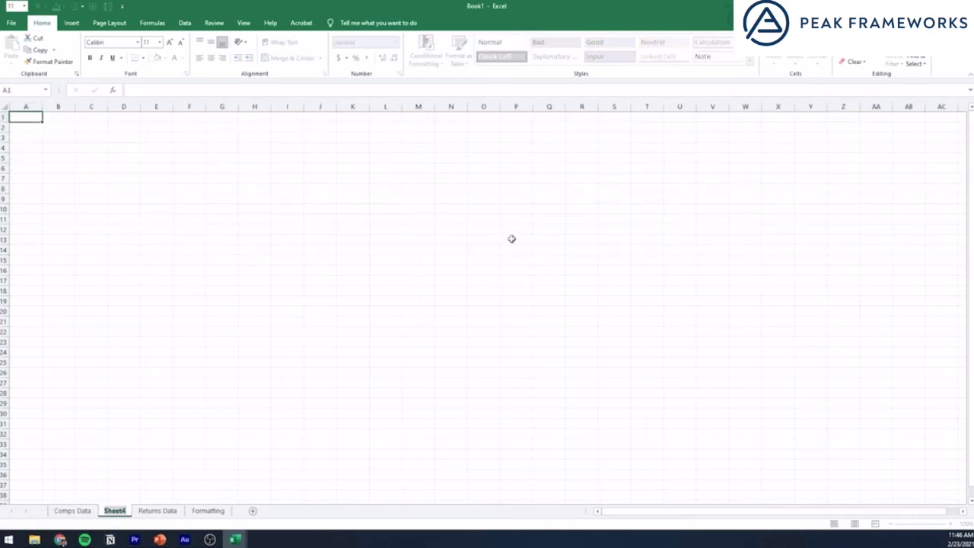
{"action": "type", "text": "Comps Output"}
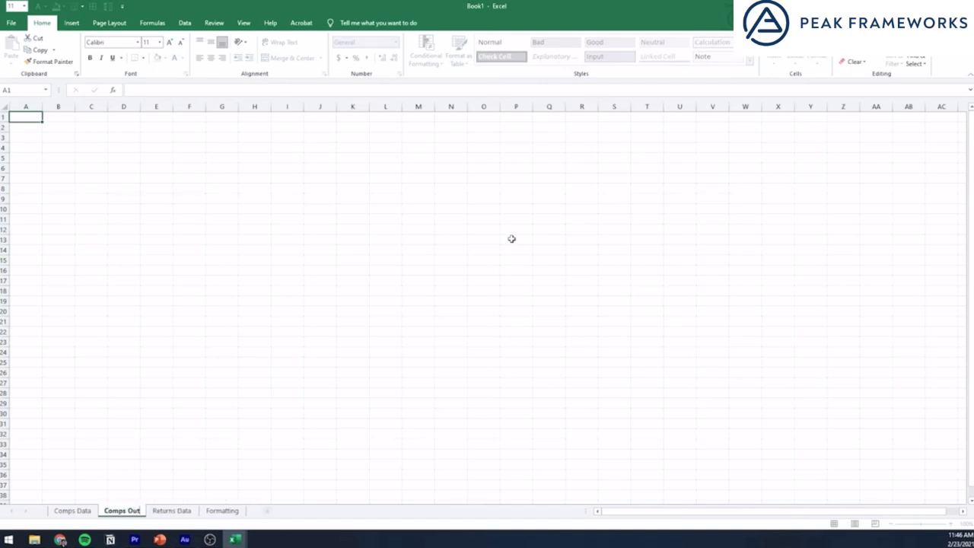
{"action": "key", "text": "Return"}
Step: Enter the heading "Peak Frameworks" in cell B2 of the Comps Output sheet
{"action": "key", "text": "ctrl+a"}
{"action": "left_click", "coordinate": [66, 127]}
{"action": "type", "text": "Peak Frame"}
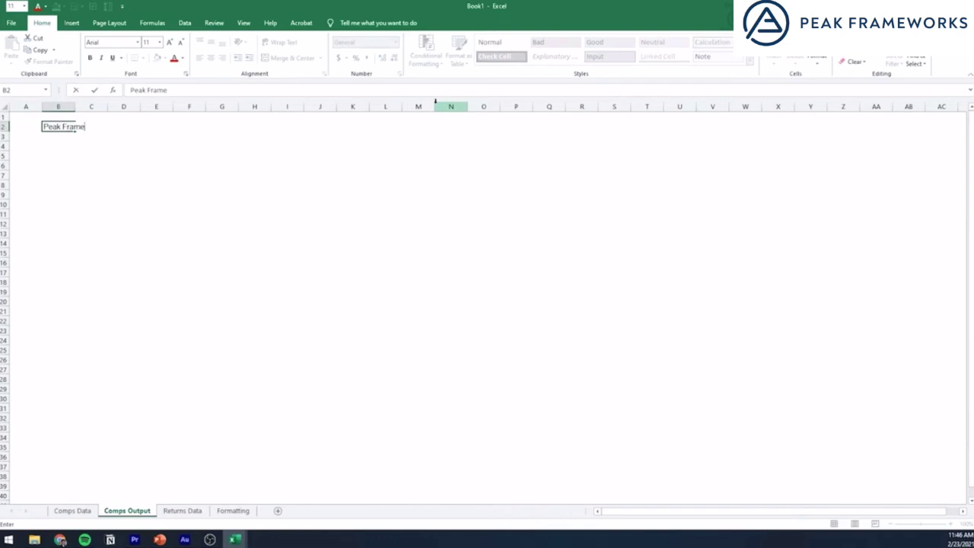
{"action": "type", "text": "works"}
{"action": "key", "text": "Return"}
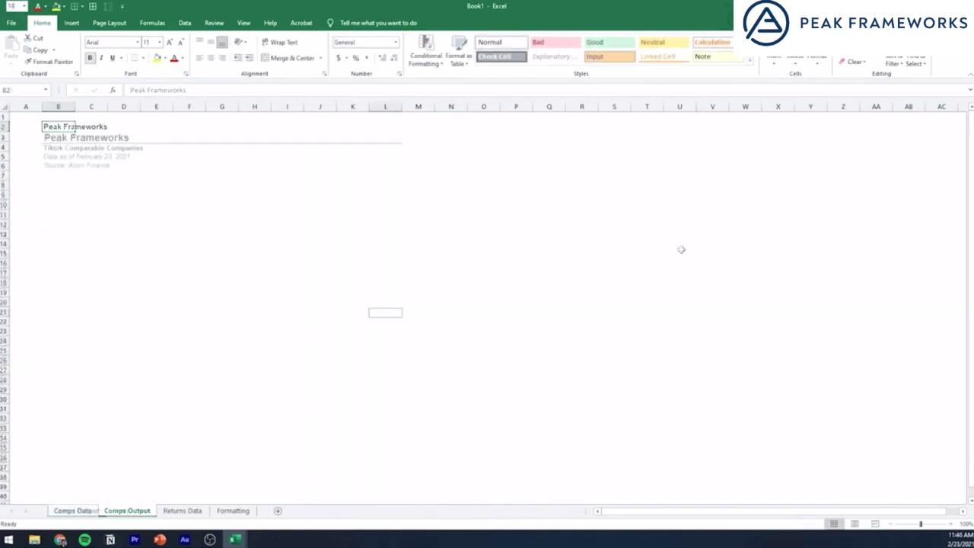
Step: Examine the exported metrics on Comps Data against the layout space on Comps Output
{"action": "left_click", "coordinate": [133, 512]}
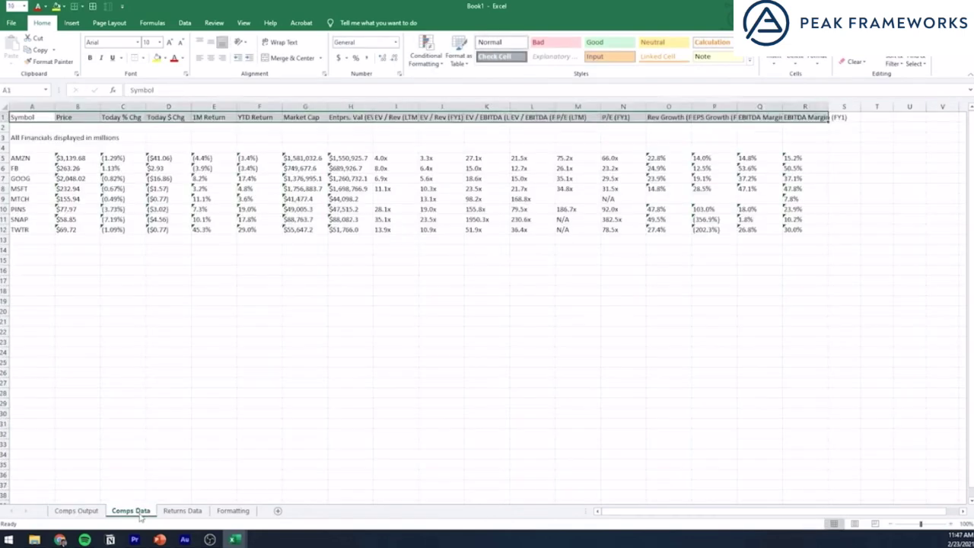
{"action": "left_click", "coordinate": [550, 268]}
{"action": "left_click", "coordinate": [76, 511]}
{"action": "left_click", "coordinate": [133, 512]}
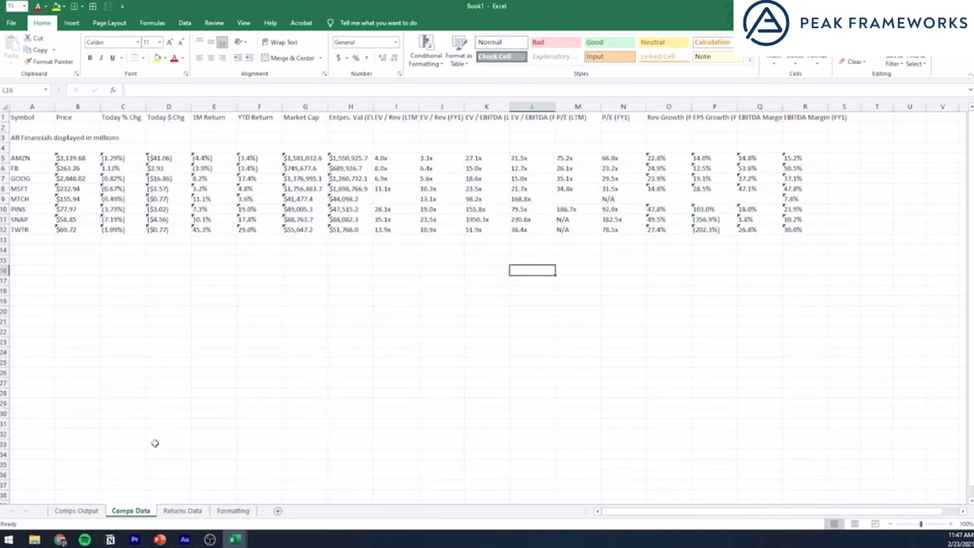
{"action": "left_click", "coordinate": [76, 511]}
{"action": "left_click", "coordinate": [648, 200]}
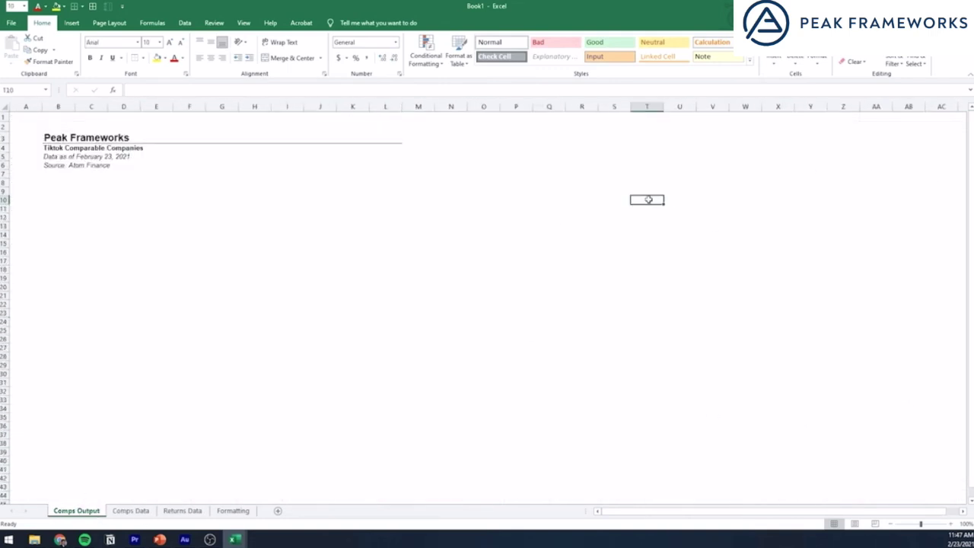
{"action": "left_click", "coordinate": [483, 190]}
{"action": "left_click", "coordinate": [469, 172]}
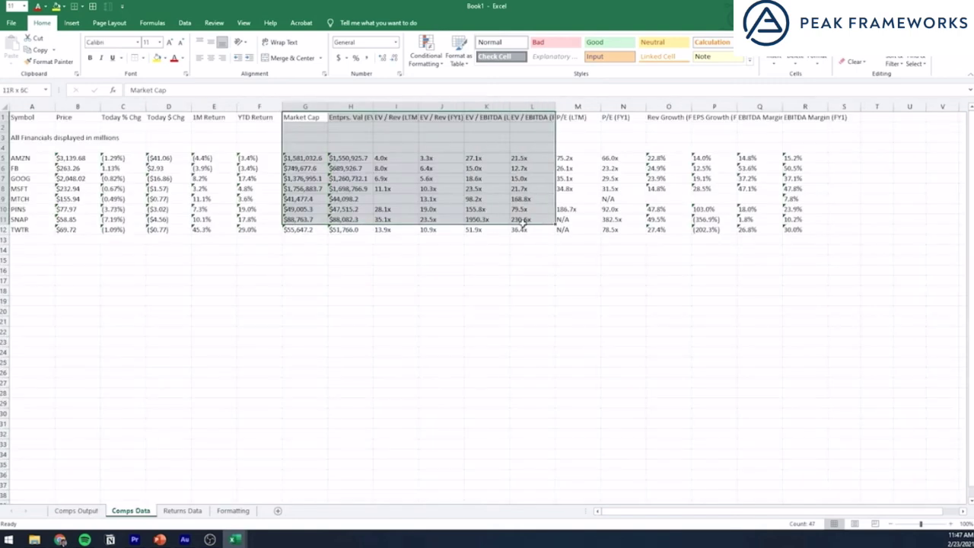
Step: Copy the Market Cap through EBITDA Margin (FY1) columns from Comps Data and paste them as values at R8 on Comps Output
{"action": "left_click_drag", "start_coordinate": [522, 221], "coordinate": [812, 228]}
{"action": "key", "text": "ctrl+c"}
{"action": "left_click", "coordinate": [76, 511]}
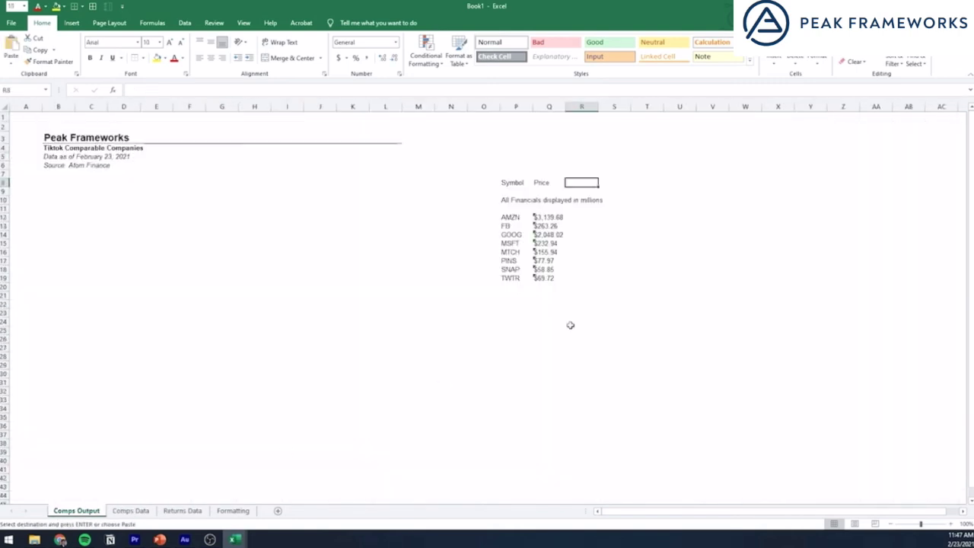
{"action": "key", "text": "alt+e"}
{"action": "key", "text": "s"}
{"action": "key", "text": "v"}
{"action": "key", "text": "Return"}
{"action": "key", "text": "Escape"}
Step: Look through the column headers of the pasted company data on Comps Output
{"action": "key", "text": "Right"}
{"action": "key", "text": "Left"}
{"action": "key", "text": "Right"}
{"action": "key", "text": "Right"}
{"action": "key", "text": "Right"}
{"action": "key", "text": "Left"}
{"action": "key", "text": "Right"}
{"action": "key", "text": "Right"}
{"action": "key", "text": "Right"}
{"action": "key", "text": "Right"}
{"action": "key", "text": "Right"}
{"action": "key", "text": "Right"}
{"action": "key", "text": "Right"}
{"action": "key", "text": "Right"}
{"action": "key", "text": "Right"}
{"action": "key", "text": "Right"}
{"action": "key", "text": "Right"}
{"action": "key", "text": "Right"}
{"action": "key", "text": "Right"}
{"action": "key", "text": "Right"}
{"action": "key", "text": "Right"}
{"action": "key", "text": "Left"}
{"action": "key", "text": "Left"}
{"action": "key", "text": "Left"}
{"action": "key", "text": "Left"}
{"action": "key", "text": "Left"}
{"action": "key", "text": "Left"}
{"action": "key", "text": "Left"}
{"action": "key", "text": "Left"}
{"action": "key", "text": "Left"}
{"action": "key", "text": "Left"}
{"action": "key", "text": "Left"}
{"action": "key", "text": "Left"}
{"action": "key", "text": "Left"}
{"action": "key", "text": "Left"}
{"action": "key", "text": "Left"}
{"action": "key", "text": "Left"}
{"action": "key", "text": "Left"}
{"action": "key", "text": "Left"}
{"action": "key", "text": "Left"}
{"action": "key", "text": "Right"}
{"action": "key", "text": "Right"}
{"action": "key", "text": "Right"}
{"action": "key", "text": "Right"}
Step: Autofit the column widths to the headers from EV / Rev (LTM) through EBITDA Margin (FY1)
{"action": "key", "text": "ctrl+Right"}
{"action": "key", "text": "Left"}
{"action": "key", "text": "ctrl+Left"}
{"action": "key", "text": "Right"}
{"action": "key", "text": "Right"}
{"action": "key", "text": "Right"}
{"action": "key", "text": "Right"}
{"action": "key", "text": "ctrl+shift+Right"}
{"action": "key", "text": "alt"}
{"action": "key", "text": "h"}
{"action": "key", "text": "o"}
{"action": "key", "text": "i"}
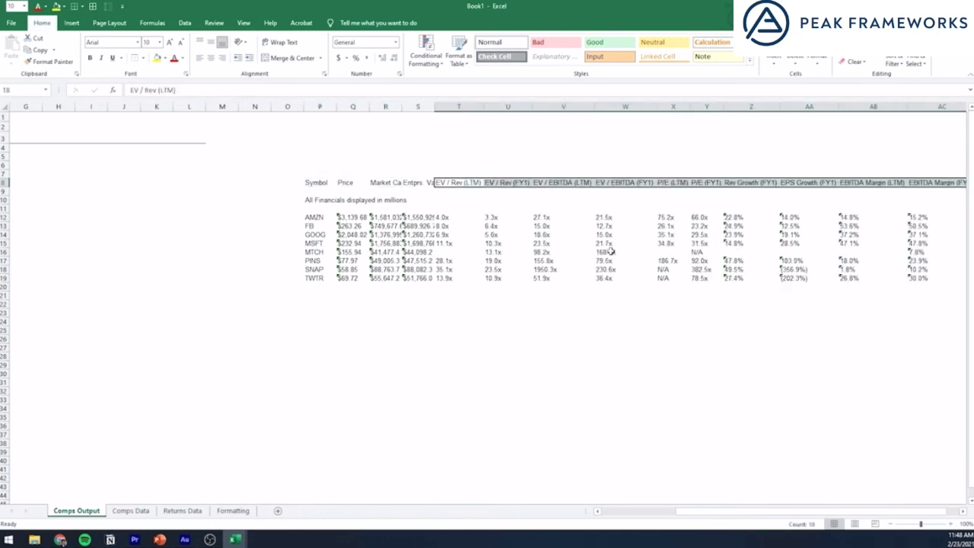
Step: Delete the EV / Rev (LTM), EV / EBITDA (LTM) and P/E (LTM) columns from Comps Output
{"action": "key", "text": "Right"}
{"action": "key", "text": "Left"}
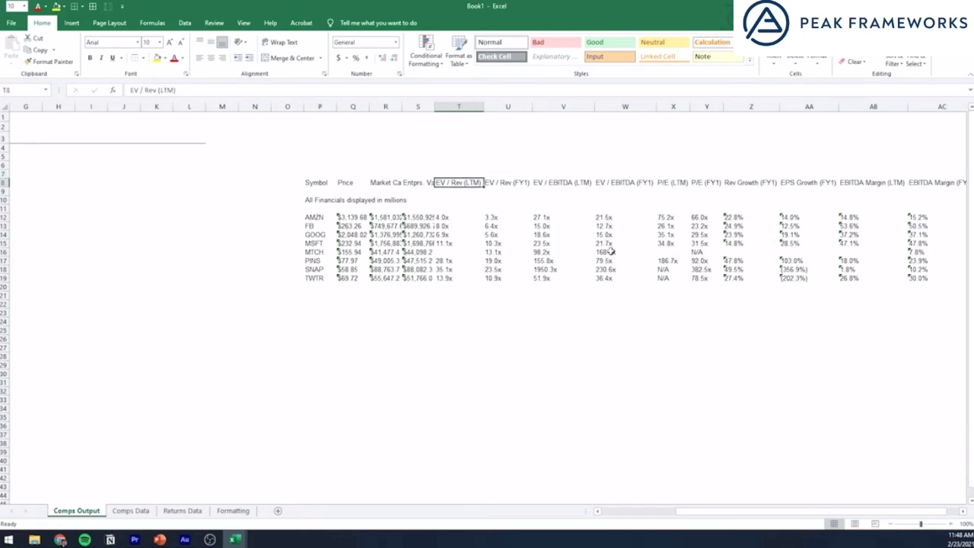
{"action": "key", "text": "ctrl+space"}
{"action": "key", "text": "ctrl+minus"}
{"action": "key", "text": "Right"}
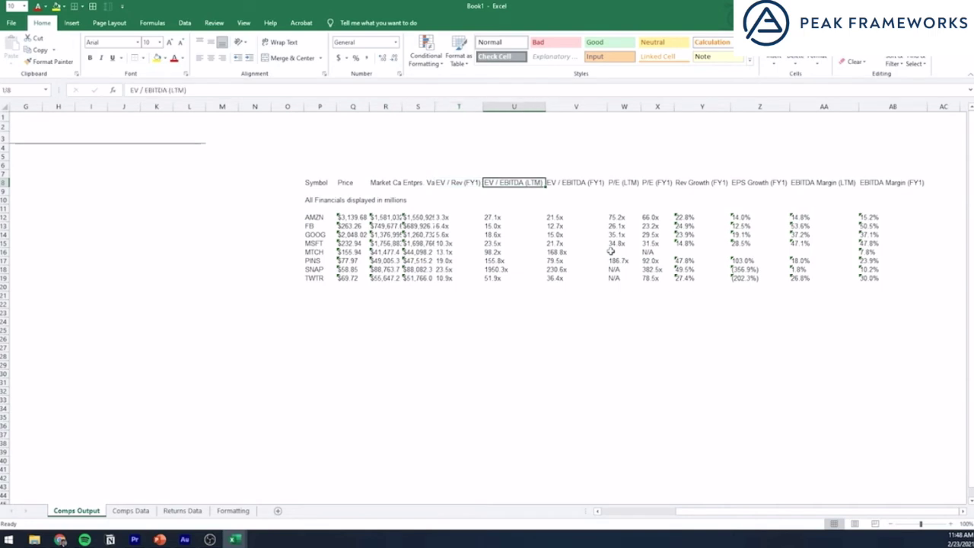
{"action": "key", "text": "ctrl+space"}
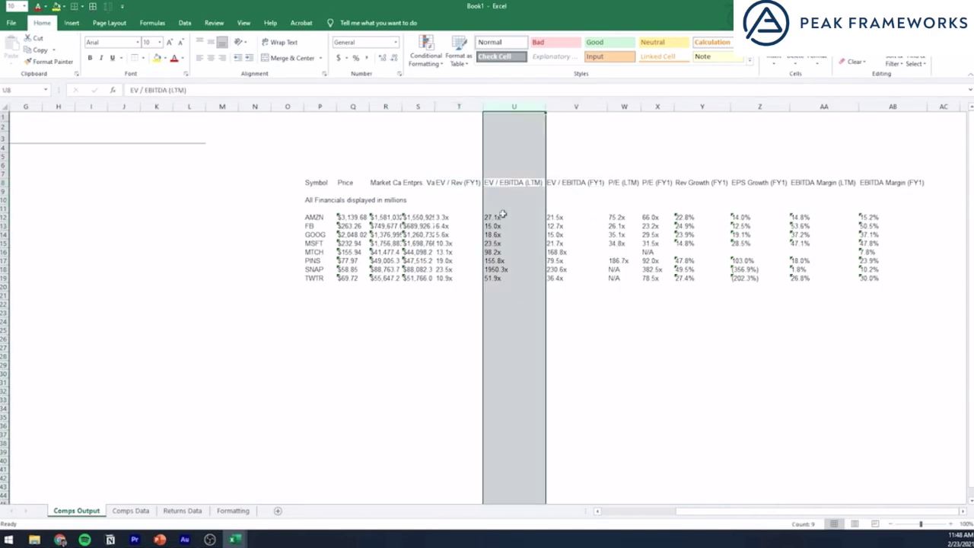
{"action": "key", "text": "ctrl+minus"}
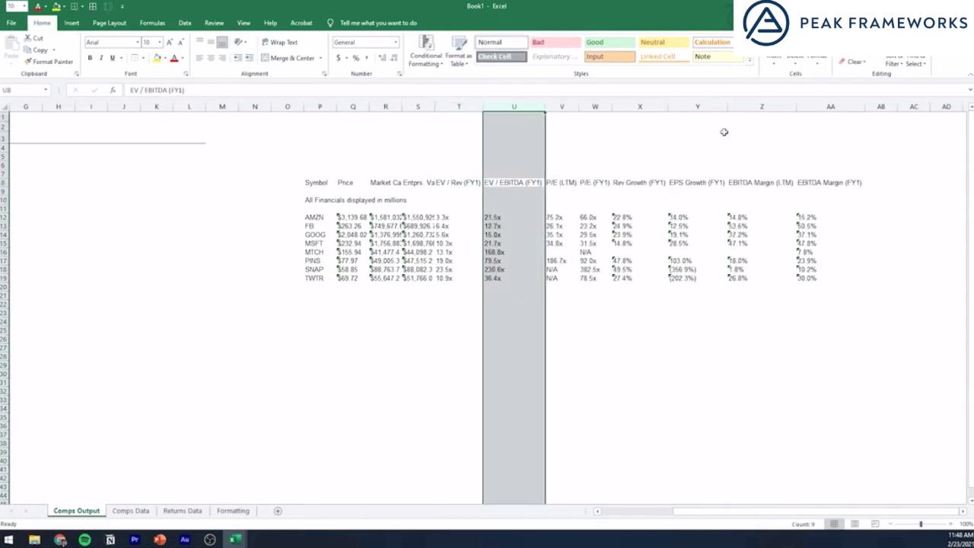
{"action": "key", "text": "Right"}
{"action": "key", "text": "ctrl+space"}
{"action": "key", "text": "ctrl+minus"}
{"action": "key", "text": "Up"}
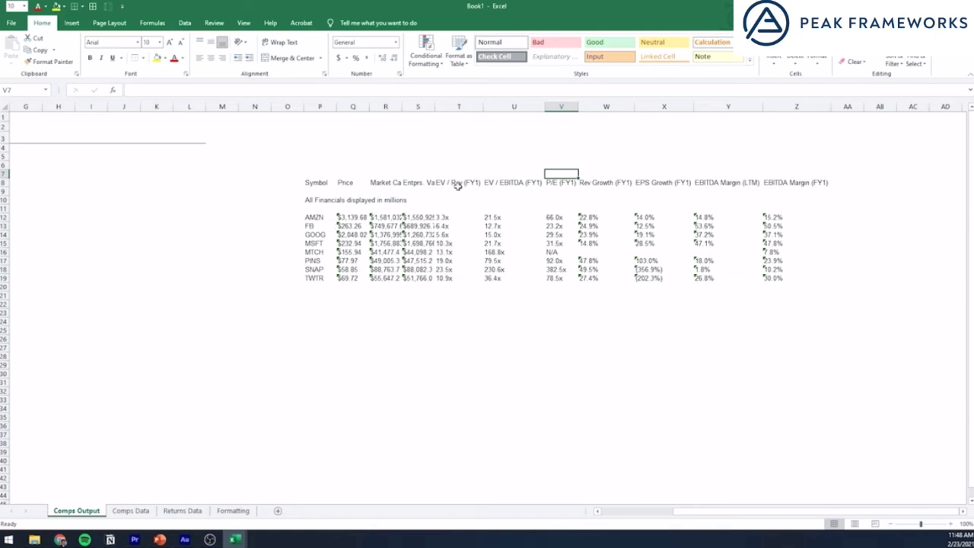
{"action": "key", "text": "Right"}
{"action": "key", "text": "Right"}
{"action": "key", "text": "Right"}
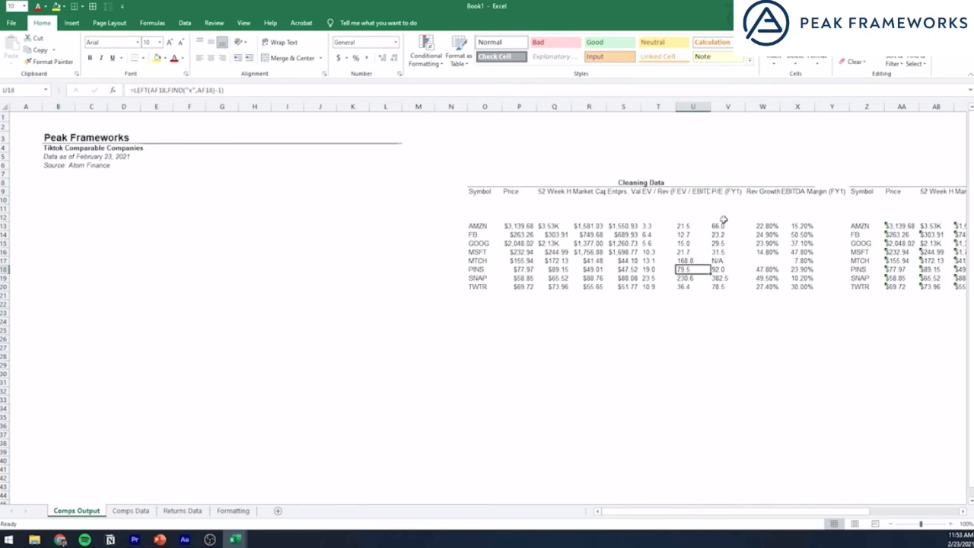
Step: Review the MTCH row and the surrounding company figures in the Cleaning Data table
{"action": "left_click_drag", "start_coordinate": [487, 260], "coordinate": [796, 261]}
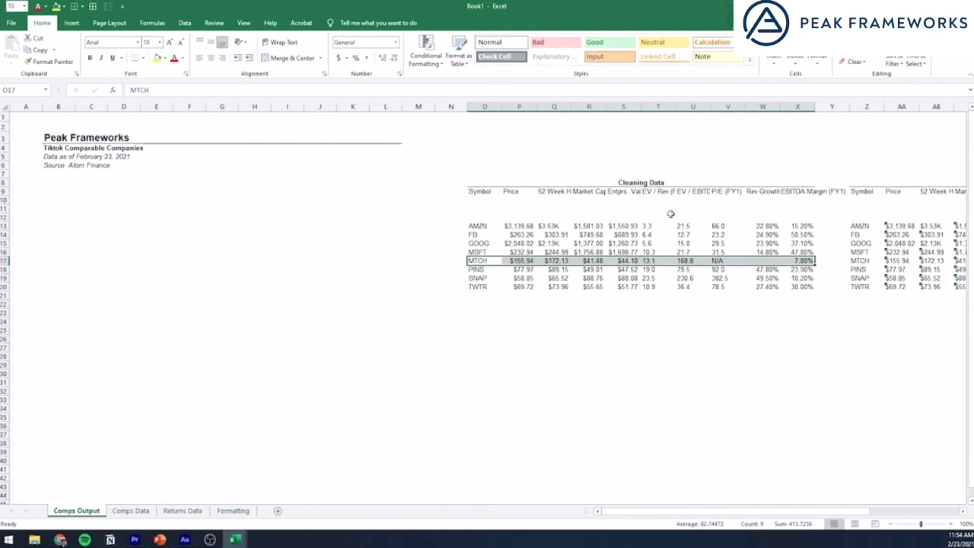
{"action": "left_click", "coordinate": [618, 236]}
{"action": "scroll", "coordinate": [672, 276], "scroll_direction": "up", "scroll_amount": 1}
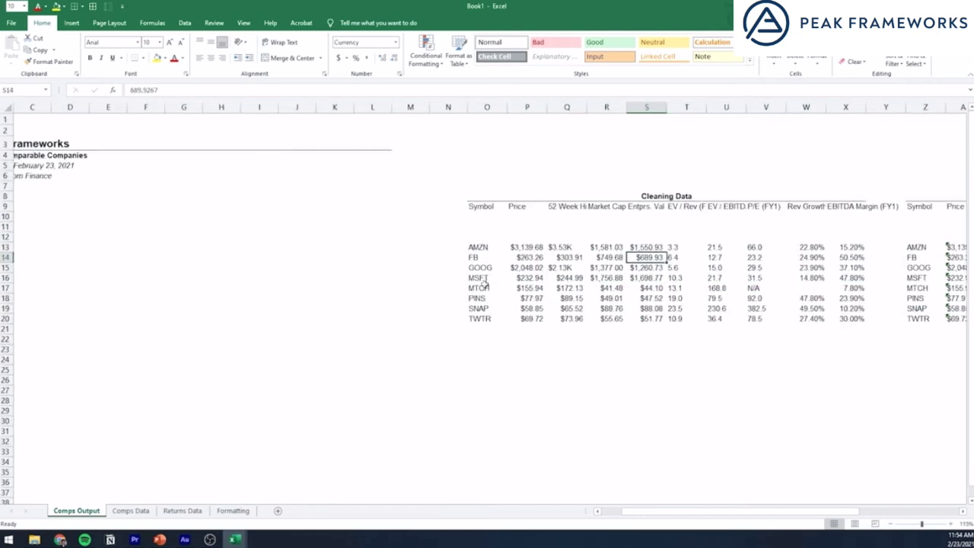
Step: Delete the MTCH row from the Cleaning Data table and its source data on Comps Output
{"action": "left_click", "coordinate": [485, 286]}
{"action": "left_click", "coordinate": [531, 287]}
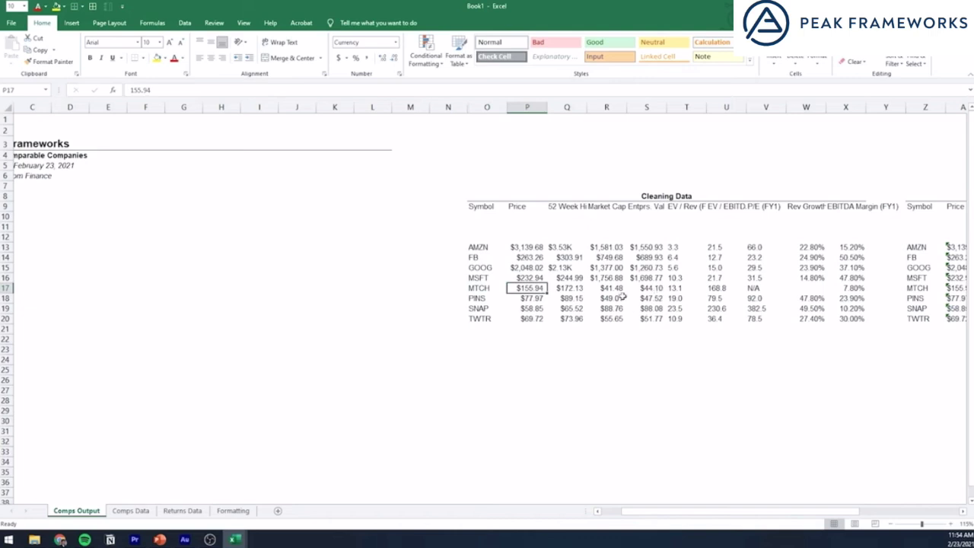
{"action": "left_click", "coordinate": [725, 257]}
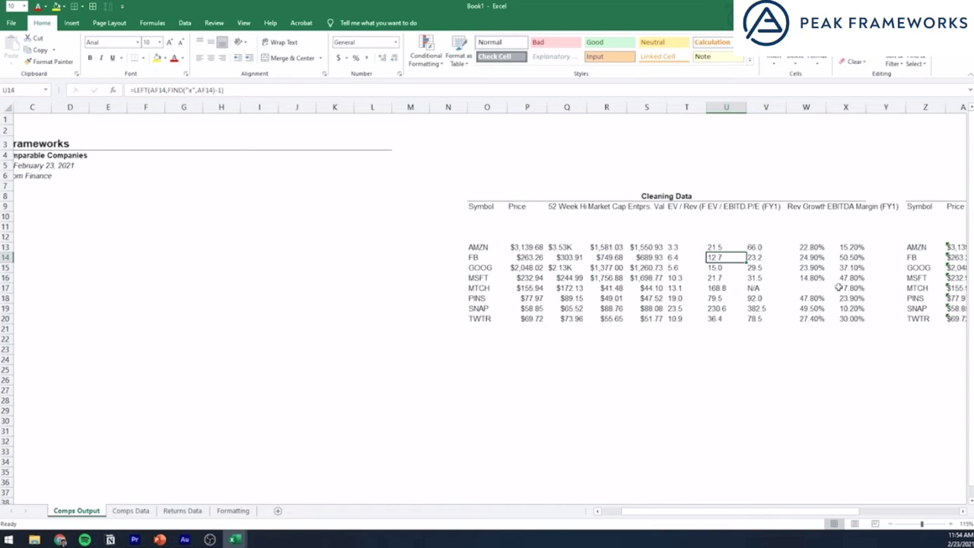
{"action": "left_click", "coordinate": [751, 288]}
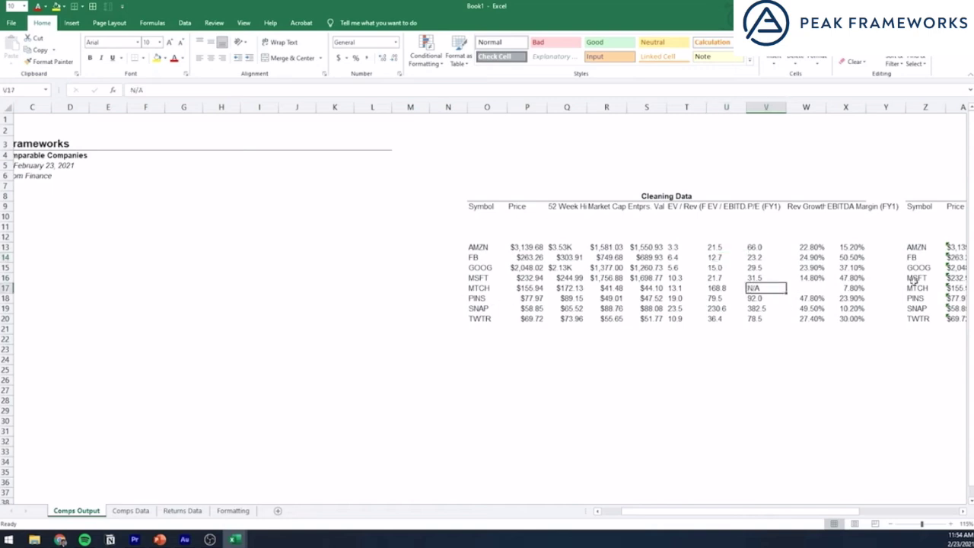
{"action": "key", "text": "Home"}
{"action": "key", "text": "shift+space"}
{"action": "key", "text": "ctrl+minus"}
{"action": "key", "text": "Right"}
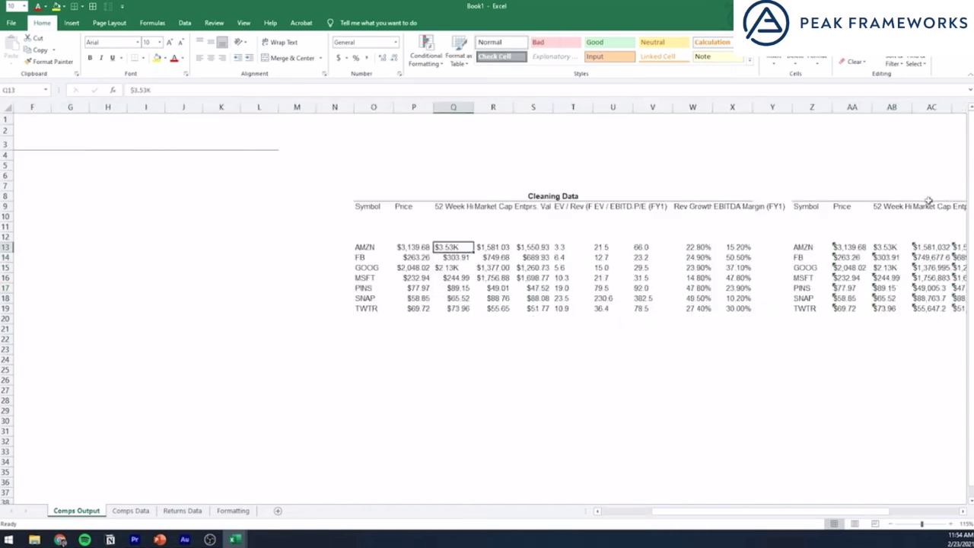
Step: Delete the AMZN row and separate MSFT from PINS with a blank row in the company data
{"action": "key", "text": "Home"}
{"action": "key", "text": "ctrl+Right"}
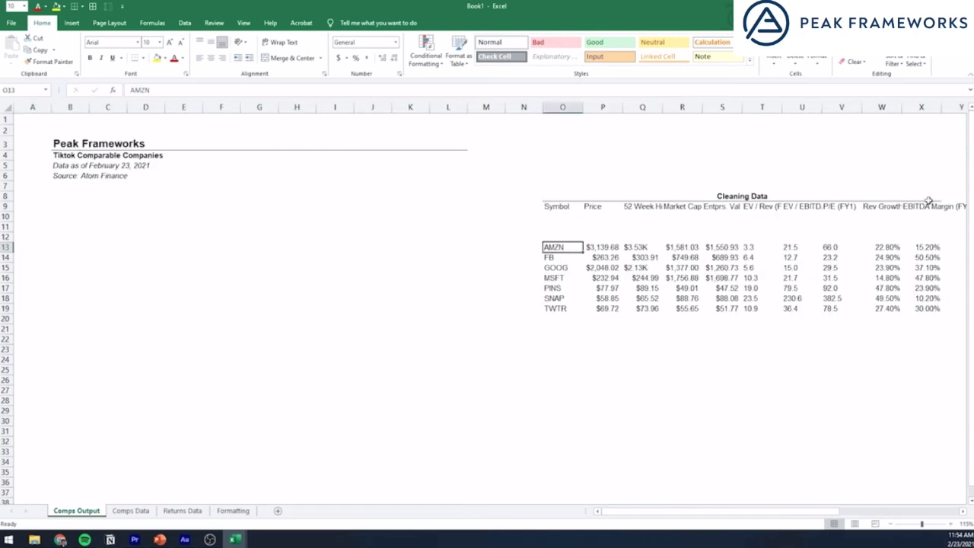
{"action": "key", "text": "ctrl+Right"}
{"action": "key", "text": "Right"}
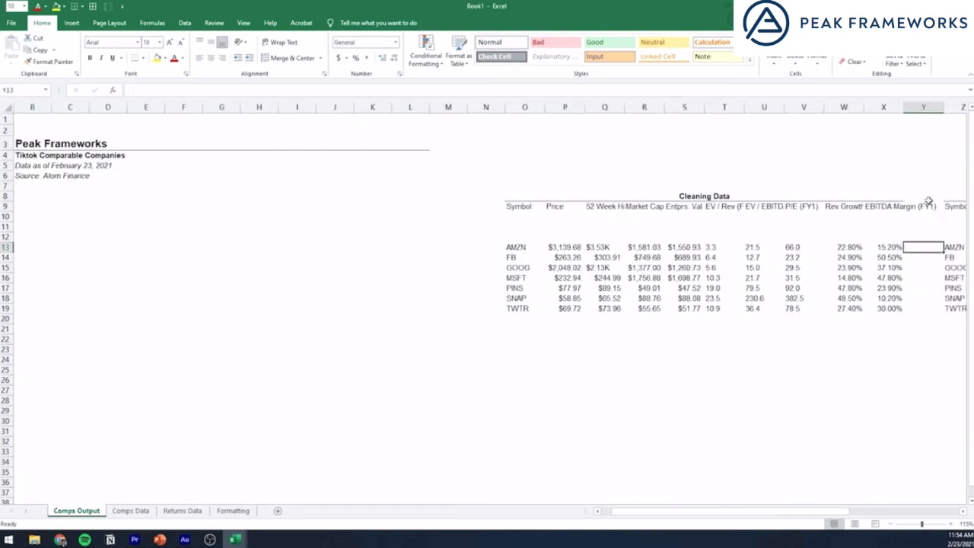
{"action": "key", "text": "Left"}
{"action": "key", "text": "Left"}
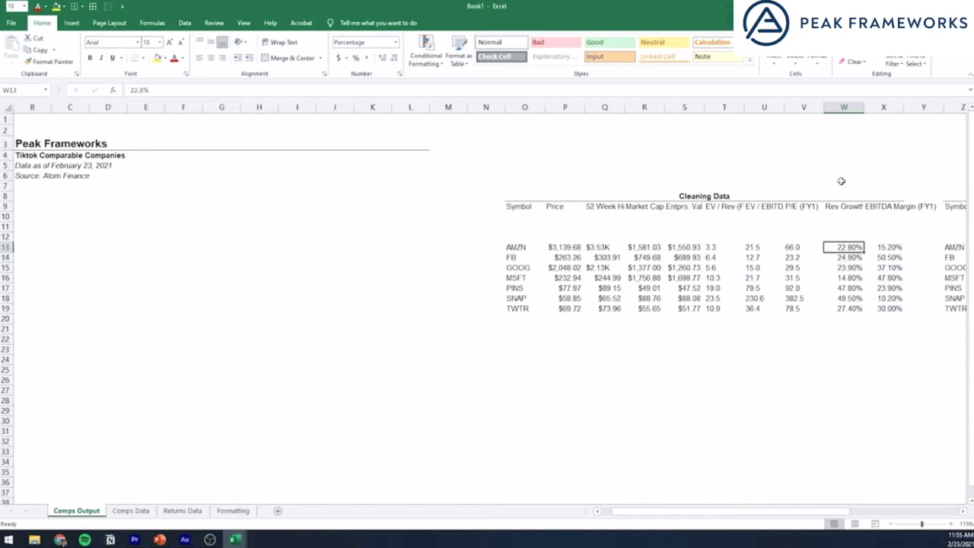
{"action": "key", "text": "shift+space"}
{"action": "key", "text": "Right"}
{"action": "key", "text": "Left"}
{"action": "key", "text": "shift+space"}
{"action": "key", "text": "alt+e"}
{"action": "key", "text": "d"}
Step: Enter the output table headers Company Name, Symbol and Price in B9:D9
{"action": "key", "text": "Left"}
{"action": "key", "text": "Left"}
{"action": "key", "text": "Left"}
{"action": "key", "text": "Left"}
{"action": "key", "text": "Left"}
{"action": "key", "text": "Left"}
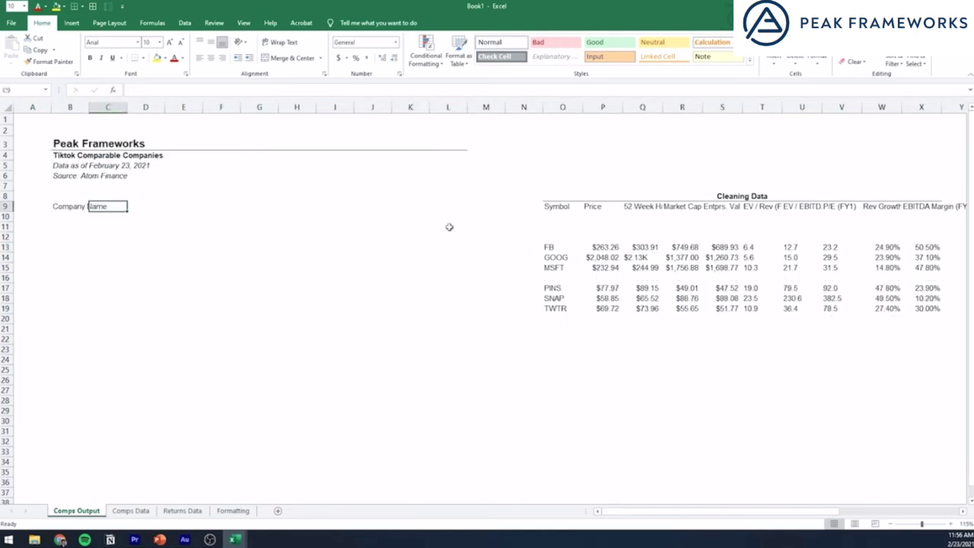
{"action": "left_click_drag", "start_coordinate": [553, 251], "coordinate": [910, 318]}
{"action": "left_click", "coordinate": [81, 206]}
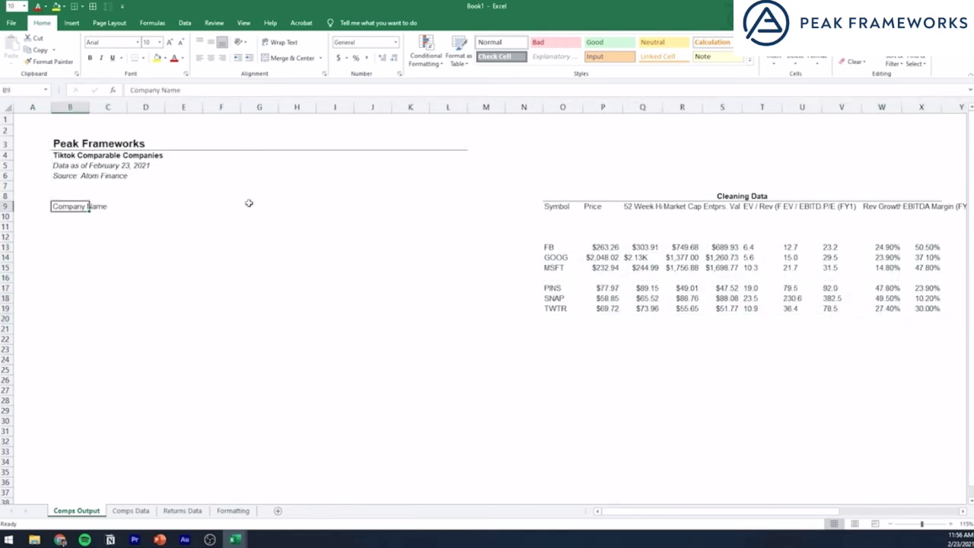
{"action": "key", "text": "Tab"}
{"action": "type", "text": "Symbol"}
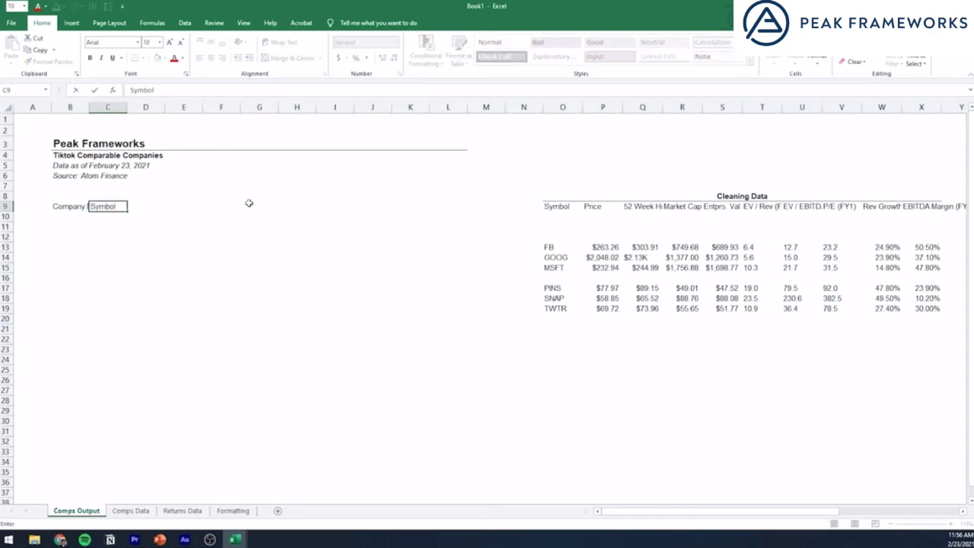
{"action": "key", "text": "Tab"}
{"action": "type", "text": "P"}
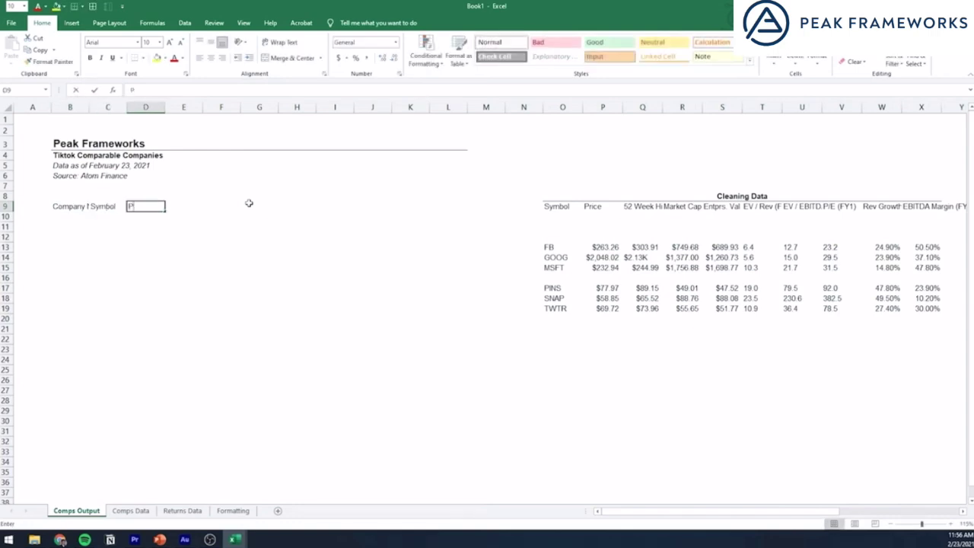
{"action": "key", "text": "Tab"}
Step: Insert a row above the headers and add a two-line "% 52-Week High" header in E9:E10
{"action": "key", "text": "alt+h"}
{"action": "key", "text": "i"}
{"action": "key", "text": "r"}
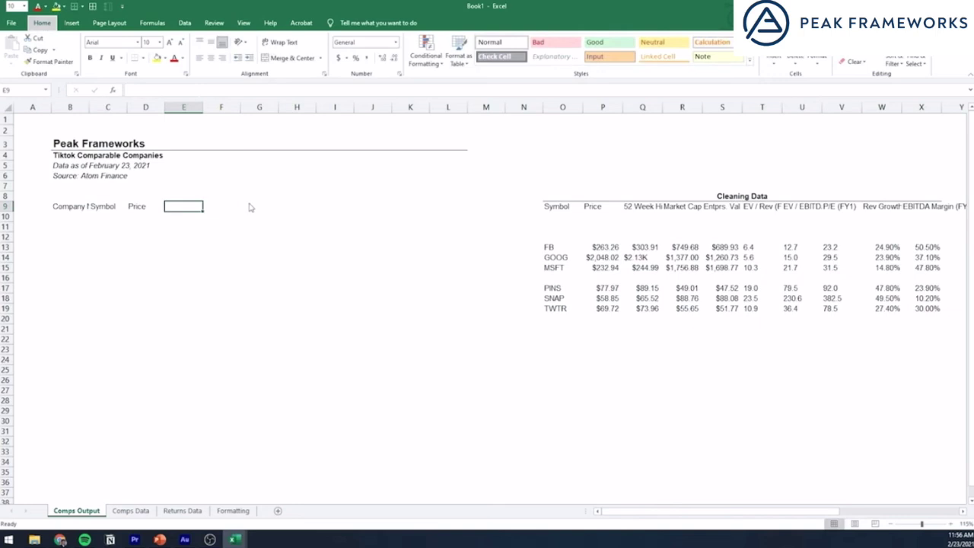
{"action": "type", "text": "%"}
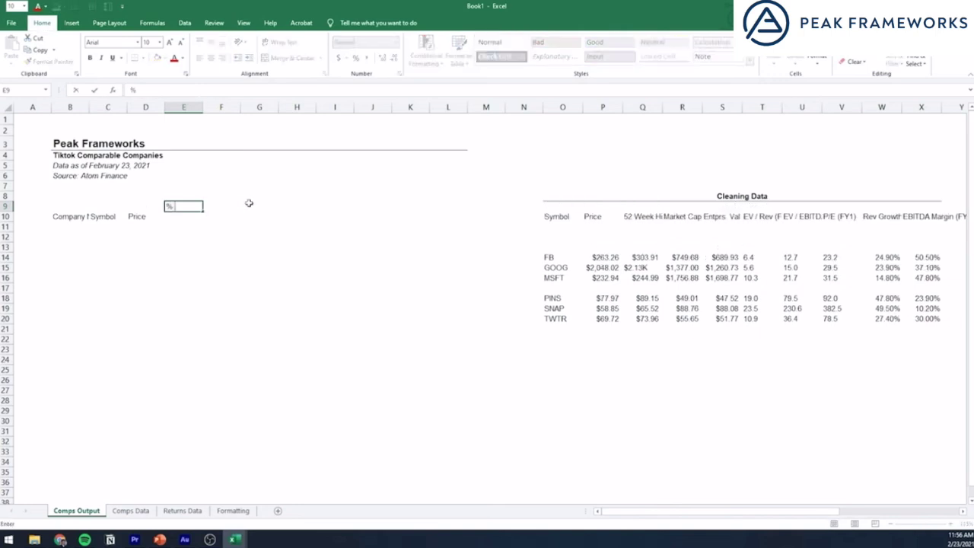
{"action": "key", "text": "BackSpace"}
{"action": "key", "text": "BackSpace"}
{"action": "key", "text": "BackSpace"}
{"action": "key", "text": "BackSpace"}
{"action": "type", "text": "52-Week"}
{"action": "key", "text": "Return"}
{"action": "type", "text": "High"}
{"action": "key", "text": "Up"}
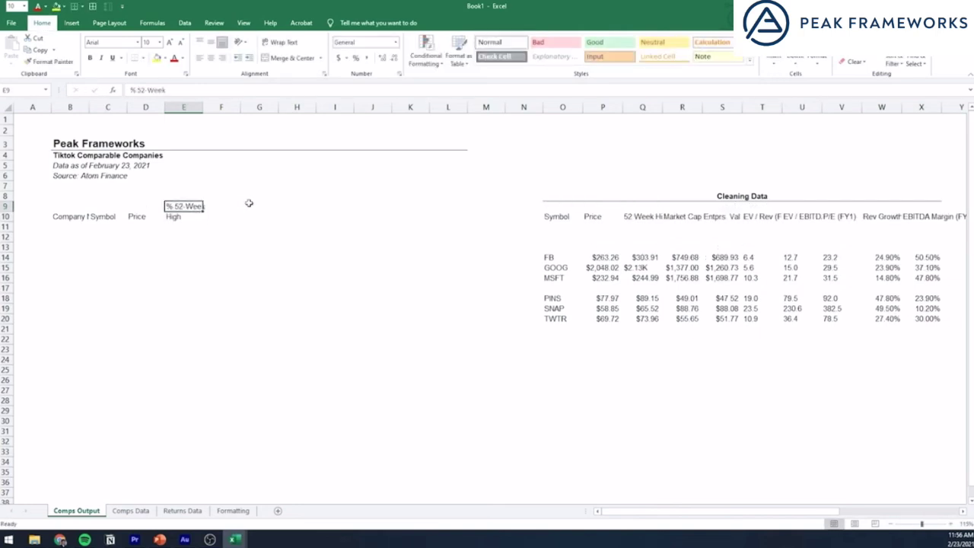
Step: Add two-line Market Cap and Enterprise Value headers in F and G, plus an Enterprise Value over Revenue heading in H8:H9
{"action": "key", "text": "Right"}
{"action": "type", "text": "Market"}
{"action": "key", "text": "Return"}
{"action": "key", "text": "Return"}
{"action": "type", "text": "Revenue"}
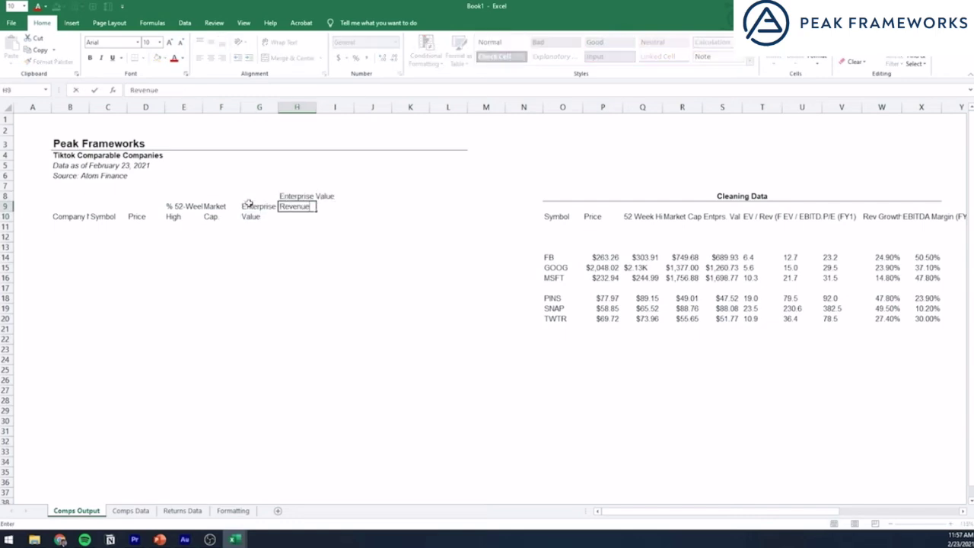
{"action": "key", "text": "ctrl+Return"}
Step: Look across the Cleaning Data columns to check which metrics still need output headers
{"action": "left_click", "coordinate": [838, 257]}
{"action": "key", "text": "Right"}
{"action": "key", "text": "Right"}
{"action": "key", "text": "Right"}
{"action": "key", "text": "Right"}
{"action": "key", "text": "Right"}
{"action": "key", "text": "Right"}
{"action": "key", "text": "Right"}
{"action": "key", "text": "Right"}
{"action": "key", "text": "Right"}
{"action": "key", "text": "Right"}
{"action": "key", "text": "Right"}
{"action": "key", "text": "Right"}
{"action": "key", "text": "Left"}
{"action": "key", "text": "Left"}
{"action": "key", "text": "Left"}
{"action": "key", "text": "Left"}
{"action": "key", "text": "Left"}
{"action": "key", "text": "Left"}
{"action": "key", "text": "Left"}
{"action": "key", "text": "Left"}
{"action": "key", "text": "Left"}
{"action": "key", "text": "Left"}
{"action": "key", "text": "Left"}
{"action": "key", "text": "Left"}
{"action": "key", "text": "Left"}
{"action": "key", "text": "Left"}
{"action": "key", "text": "Left"}
{"action": "key", "text": "Left"}
{"action": "key", "text": "Left"}
{"action": "key", "text": "Left"}
{"action": "key", "text": "Left"}
{"action": "key", "text": "Left"}
{"action": "key", "text": "Home"}
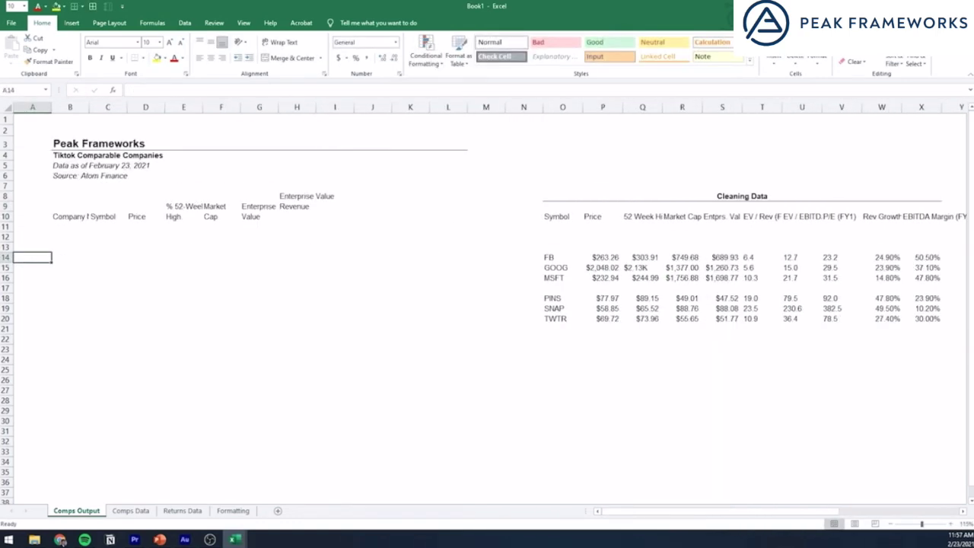
Step: Put FY1 below the Revenue header in H10 and add an EBITDA FY1 header in I9:I10
{"action": "key", "text": "Up"}
{"action": "key", "text": "Up"}
{"action": "key", "text": "Up"}
{"action": "key", "text": "Up"}
{"action": "key", "text": "Right"}
{"action": "key", "text": "Right"}
{"action": "key", "text": "Right"}
{"action": "key", "text": "Right"}
{"action": "key", "text": "Right"}
{"action": "key", "text": "Right"}
{"action": "key", "text": "Right"}
{"action": "type", "text": "FY1"}
{"action": "key", "text": "Up"}
{"action": "key", "text": "Right"}
{"action": "type", "text": "EBITDA"}
{"action": "key", "text": "Return"}
{"action": "type", "text": "FY1"}
{"action": "key", "text": "Left"}
Step: Add two more column headers for Revenue Growth (FY1) in J and EBITDA Margin FY1 in K
{"action": "key", "text": "Right"}
{"action": "key", "text": "Right"}
{"action": "key", "text": "Up"}
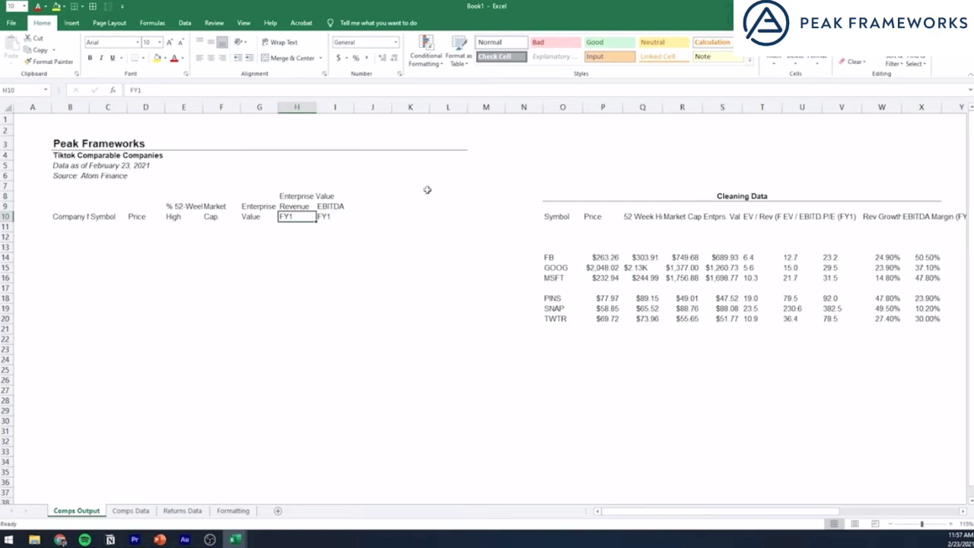
{"action": "type", "text": "Revenue"}
{"action": "key", "text": "Return"}
{"action": "type", "text": "Growth (FY1)"}
{"action": "key", "text": "Up"}
{"action": "key", "text": "Right"}
{"action": "type", "text": "EBITDA Margin"}
{"action": "key", "text": "Up"}
{"action": "type", "text": "EBITDA"}
{"action": "key", "text": "Return"}
{"action": "type", "text": "Margin"}
{"action": "key", "text": "Return"}
Step: Paste one header column's width across the other output columns and autofit the Company Name column
{"action": "key", "text": "ctrl+shift+Left"}
{"action": "key", "text": "shift+Right"}
{"action": "key", "text": "ctrl+c"}
{"action": "key", "text": "ctrl+Left"}
{"action": "key", "text": "ctrl+shift+Right"}
{"action": "key", "text": "ctrl+alt+v"}
{"action": "key", "text": "w"}
{"action": "key", "text": "Return"}
{"action": "key", "text": "Escape"}
{"action": "key", "text": "Up"}
{"action": "key", "text": "Down"}
{"action": "key", "text": "alt+h"}
{"action": "key", "text": "o"}
{"action": "key", "text": "i"}
{"action": "key", "text": "Right"}
Step: Format the header block B8:K10 with a dark blue fill and bold, white, centered text
{"action": "left_click_drag", "start_coordinate": [81, 197], "coordinate": [548, 218]}
{"action": "key", "text": "alt+h"}
{"action": "key", "text": "h"}
{"action": "key", "text": "Return"}
{"action": "key", "text": "alt+1"}
{"action": "key", "text": "Return"}
{"action": "key", "text": "ctrl+b"}
{"action": "key", "text": "alt+h"}
{"action": "key", "text": "a"}
{"action": "key", "text": "c"}
{"action": "key", "text": "ctrl+q"}
Step: Center the Enterprise Value heading across the Revenue and EBITDA columns and add white lines beneath the grouped headers
{"action": "left_click_drag", "start_coordinate": [339, 196], "coordinate": [397, 196]}
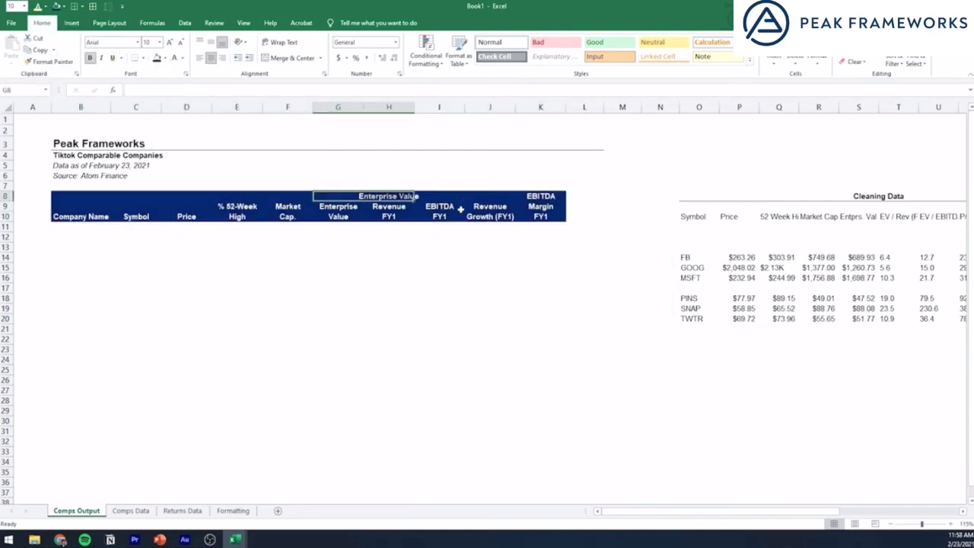
{"action": "key", "text": "shift+Left"}
{"action": "key", "text": "Down"}
{"action": "key", "text": "Right"}
{"action": "key", "text": "Left"}
{"action": "key", "text": "Up"}
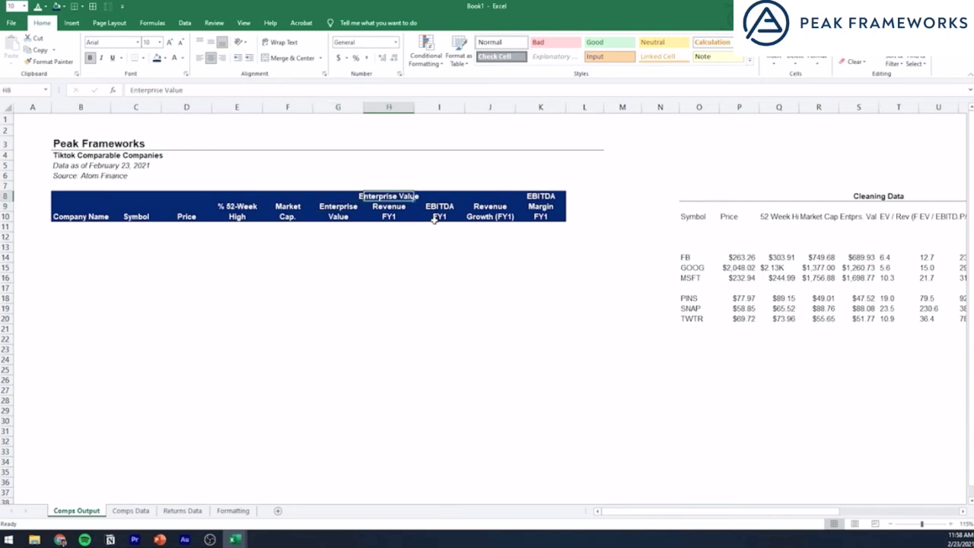
{"action": "key", "text": "Right"}
{"action": "key", "text": "ctrl+1"}
{"action": "key", "text": "Return"}
{"action": "key", "text": "ctrl+1"}
{"action": "left_click", "coordinate": [502, 112]}
{"action": "left_click", "coordinate": [444, 112]}
{"action": "left_click", "coordinate": [473, 111]}
{"action": "left_click", "coordinate": [466, 196]}
{"action": "left_click", "coordinate": [431, 229]}
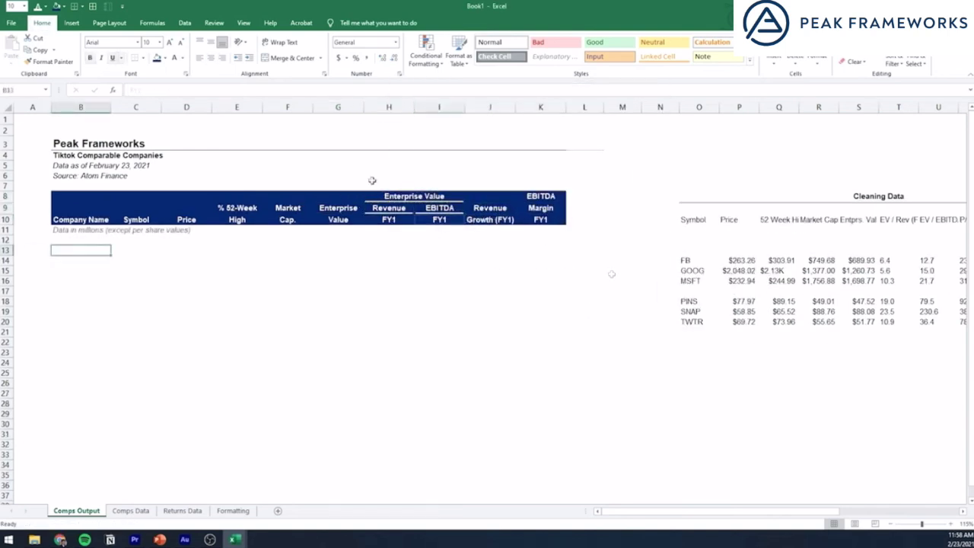
Step: Enter the section heading "Large-Cap Tech Platforms" in B13 and make it bold and underlined
{"action": "type", "text": "Large-"}
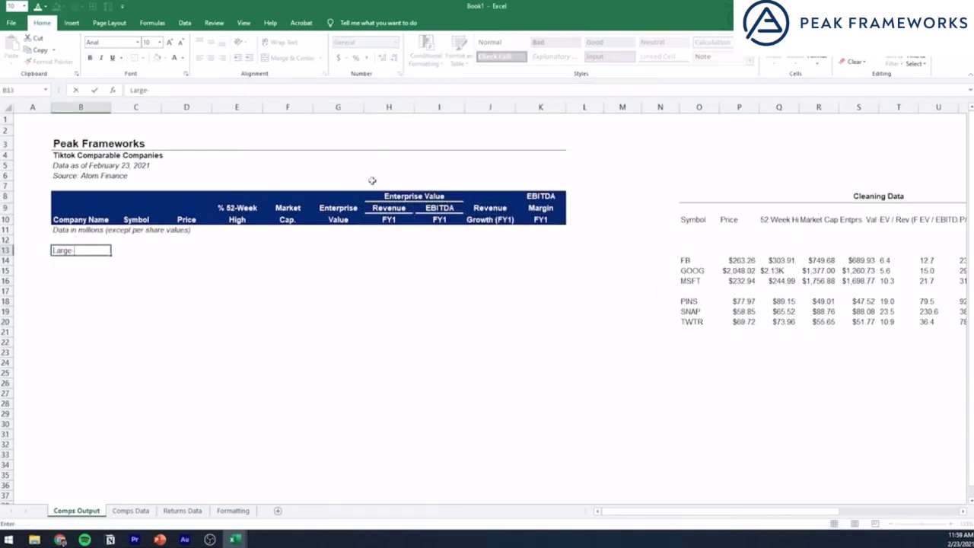
{"action": "type", "text": "Cap Tech Platforms"}
{"action": "key", "text": "ctrl+Return"}
{"action": "key", "text": "ctrl+b"}
{"action": "key", "text": "Down"}
{"action": "key", "text": "Up"}
{"action": "key", "text": "ctrl+u"}
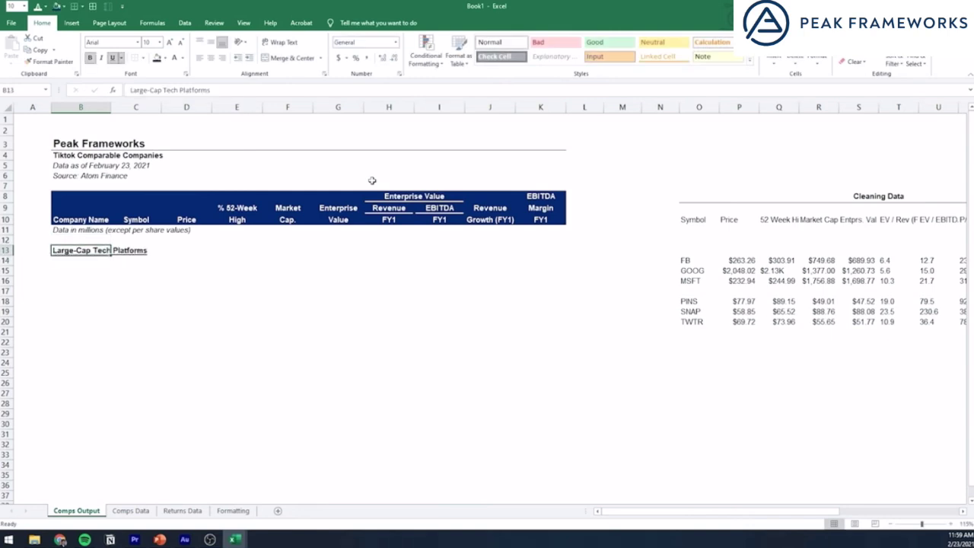
Step: Copy the FB, GOOG and MSFT rows from the Cleaning Data block and paste them as links starting at C14
{"action": "key", "text": "Down"}
{"action": "key", "text": "ctrl+Right"}
{"action": "key", "text": "ctrl+shift+Right"}
{"action": "key", "text": "ctrl+shift+Down"}
{"action": "key", "text": "ctrl+c"}
{"action": "key", "text": "ctrl+Left"}
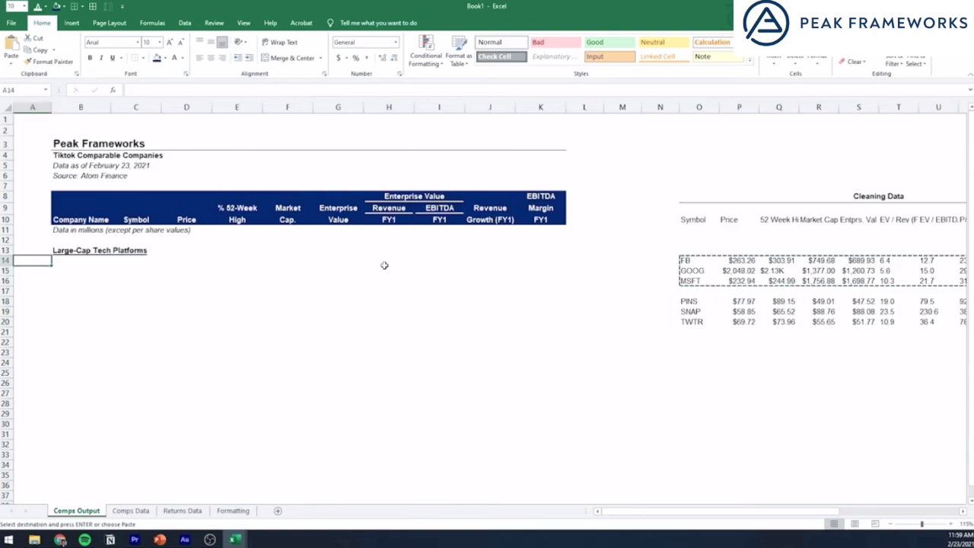
{"action": "key", "text": "Right"}
{"action": "key", "text": "Right"}
{"action": "key", "text": "alt+h"}
{"action": "key", "text": "v"}
{"action": "key", "text": "n"}
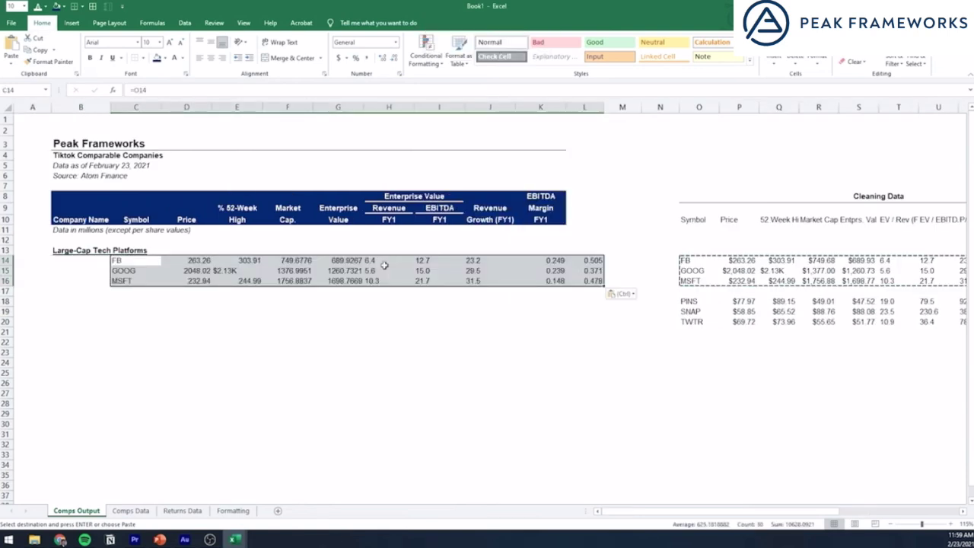
Step: Calculate Facebook's % 52-Week High in E14 with the formula =D14/Q14
{"action": "key", "text": "Right"}
{"action": "key", "text": "Right"}
{"action": "type", "text": "="}
{"action": "key", "text": "Left"}
{"action": "type", "text": "/"}
{"action": "key", "text": "Right"}
{"action": "key", "text": "ctrl+Right"}
{"action": "key", "text": "ctrl+Right"}
{"action": "key", "text": "Right"}
{"action": "key", "text": "Right"}
{"action": "key", "text": "ctrl+Return"}
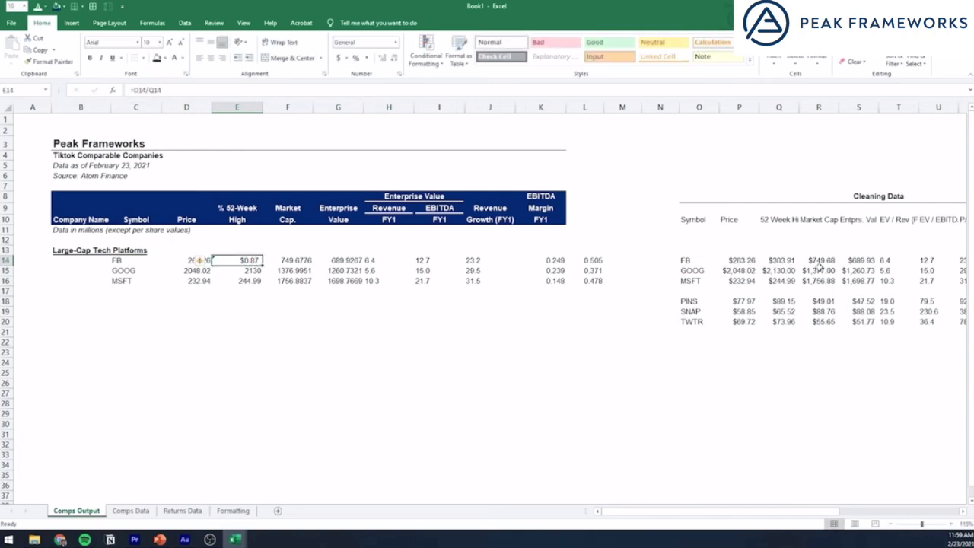
Step: Copy the % 52-Week High formula down through E16 and format E14:E16 as percentages
{"action": "key", "text": "ctrl+c"}
{"action": "key", "text": "shift+Down"}
{"action": "key", "text": "shift+Down"}
{"action": "key", "text": "alt+h"}
{"action": "key", "text": "v"}
{"action": "key", "text": "s"}
{"action": "key", "text": "f"}
{"action": "key", "text": "Return"}
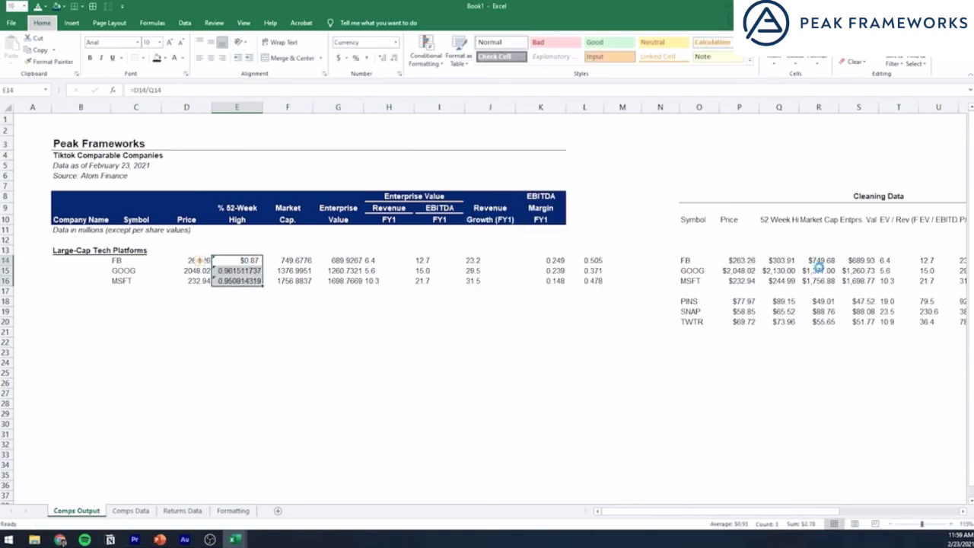
{"action": "key", "text": "ctrl+shift+5"}
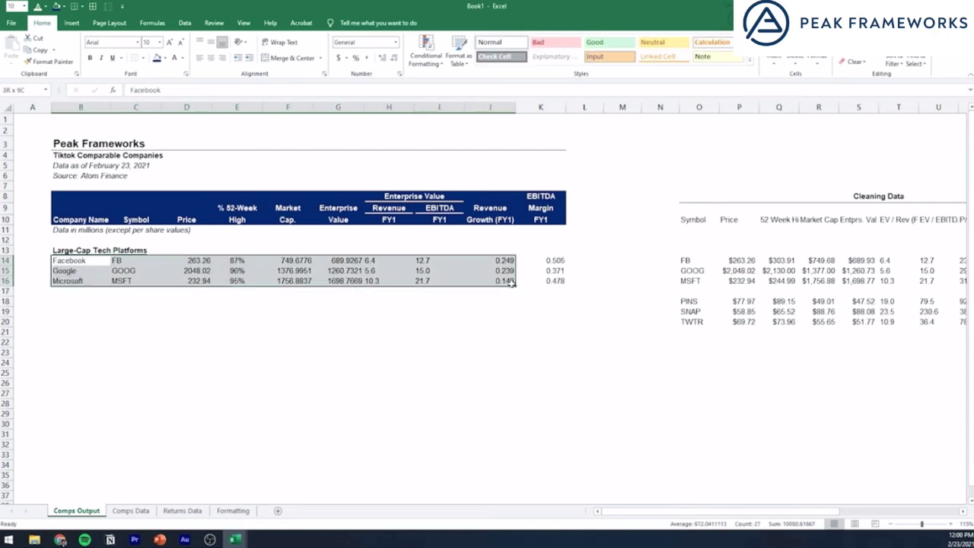
Step: Copy the large-cap company rows B14:K16 to B18 for the social media group and name the first company Pinterest
{"action": "left_click_drag", "start_coordinate": [533, 280], "coordinate": [567, 280]}
{"action": "key", "text": "ctrl+c"}
{"action": "left_click", "coordinate": [91, 303]}
{"action": "key", "text": "ctrl+v"}
{"action": "type", "text": "Pinterest"}
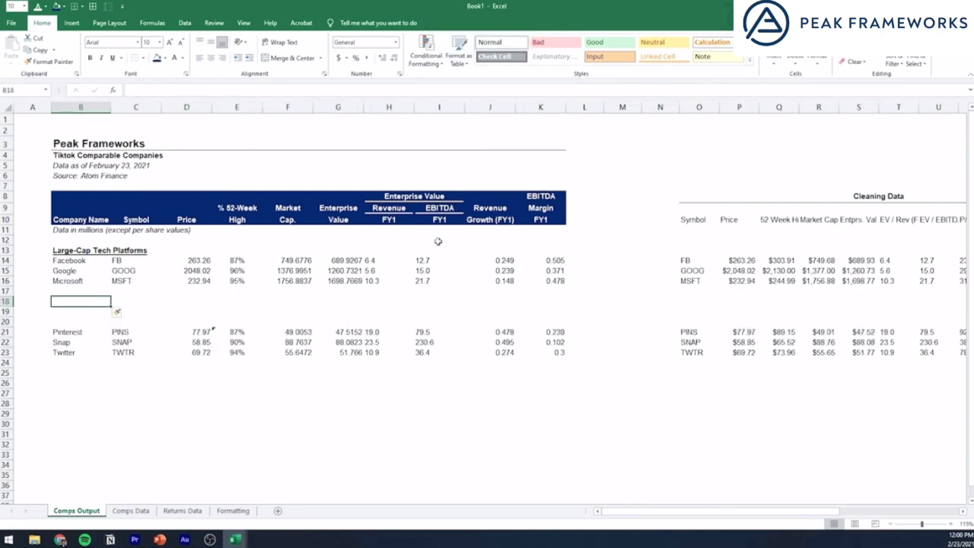
Step: Add the row labels Median in B18 and Average in B19 beneath the large-cap companies
{"action": "type", "text": "Median"}
{"action": "key", "text": "Return"}
{"action": "type", "text": "Average"}
{"action": "key", "text": "Up"}
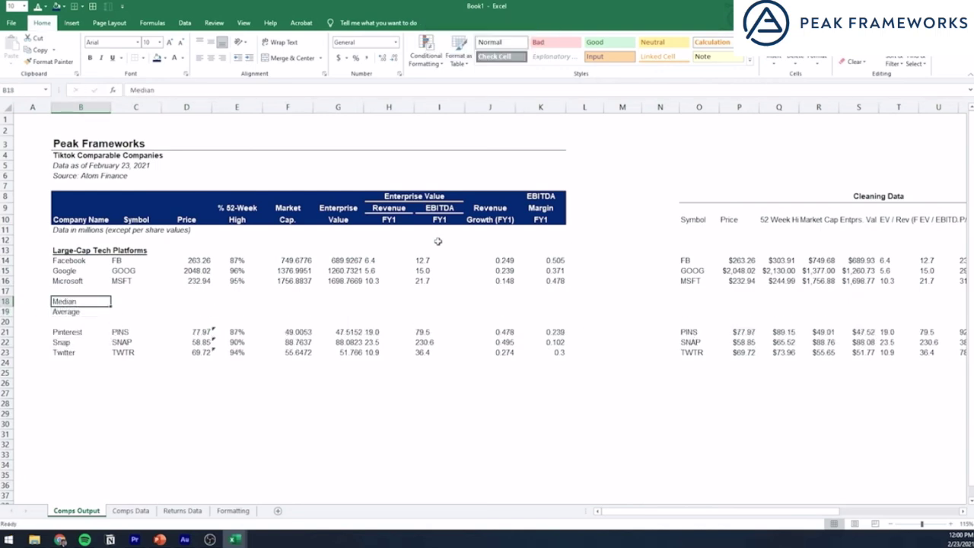
Step: Calculate the median and average of the % 52-Week High values E14:E16 in E18 and E19
{"action": "key", "text": "Right"}
{"action": "key", "text": "Right"}
{"action": "key", "text": "Right"}
{"action": "type", "text": "=median("}
{"action": "key", "text": "Up"}
{"action": "key", "text": "Up"}
{"action": "key", "text": "Up"}
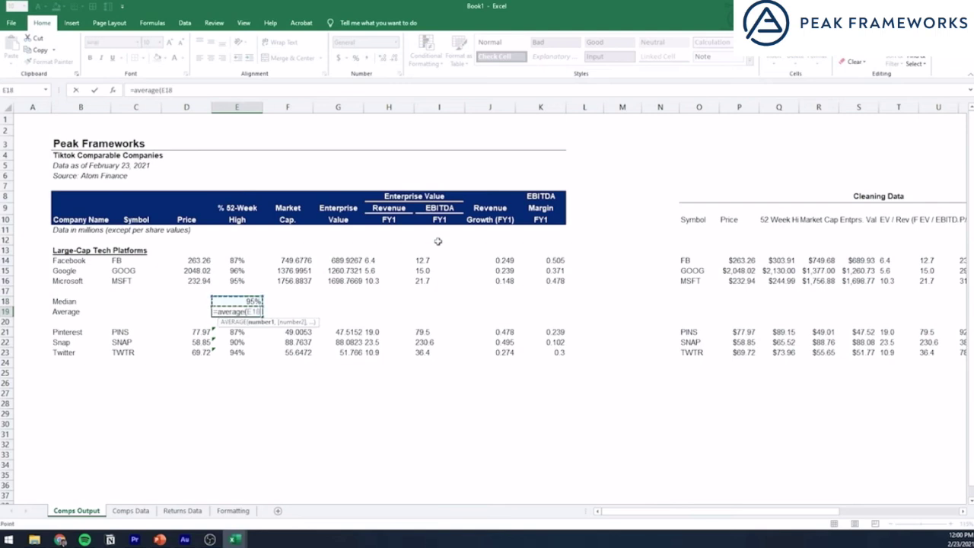
{"action": "key", "text": "shift+Up"}
{"action": "key", "text": "shift+Up"}
{"action": "key", "text": "Return"}
Step: Copy the median and average formulas from E18:E19 across the remaining metric columns through K
{"action": "key", "text": "Up"}
{"action": "key", "text": "Up"}
{"action": "key", "text": "shift+Down"}
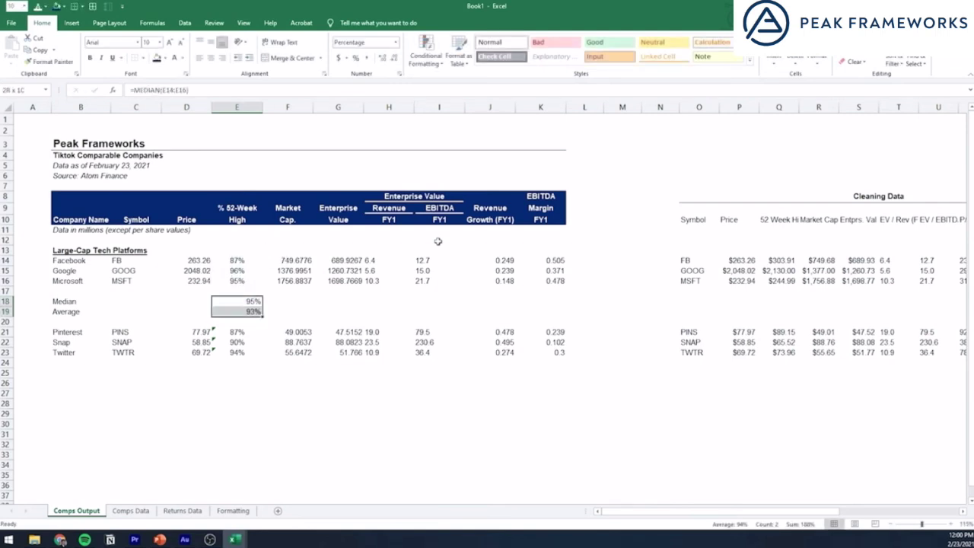
{"action": "key", "text": "ctrl+c"}
{"action": "key", "text": "shift+Right"}
{"action": "key", "text": "shift+Right"}
{"action": "key", "text": "shift+Right"}
{"action": "key", "text": "shift+Right"}
{"action": "key", "text": "shift+Right"}
{"action": "key", "text": "shift+Right"}
{"action": "key", "text": "alt"}
{"action": "key", "text": "e"}
{"action": "key", "text": "s"}
{"action": "key", "text": "f"}
{"action": "key", "text": "Return"}
{"action": "key", "text": "Escape"}
{"action": "key", "text": "Left"}
{"action": "key", "text": "Right"}
{"action": "key", "text": "Right"}
{"action": "key", "text": "Right"}
{"action": "key", "text": "Right"}
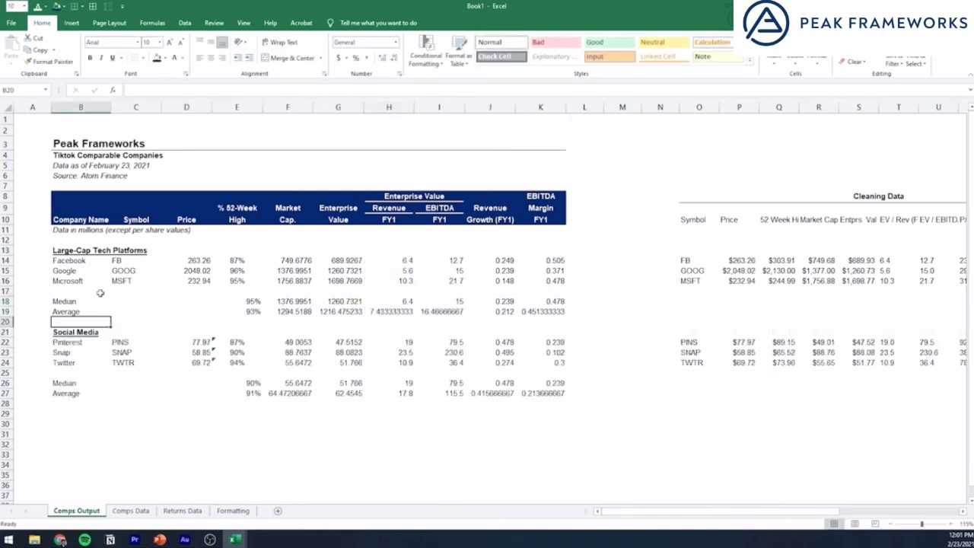
Step: Copy a cell style from the Formatting sheet and paste only its format onto the enterprise value multiples in H14:I15
{"action": "left_click", "coordinate": [232, 510]}
{"action": "left_click", "coordinate": [91, 205]}
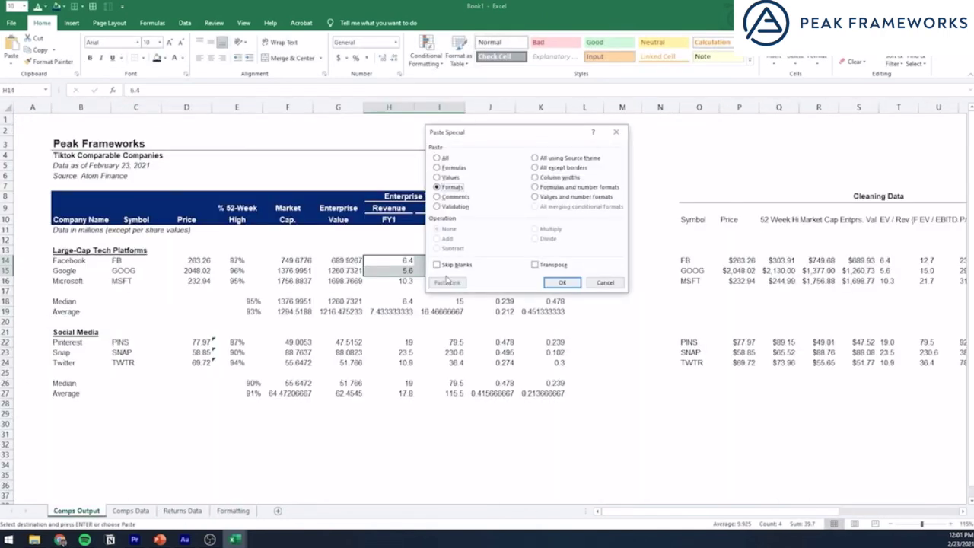
{"action": "key", "text": "Return"}
Step: Paste the remaining cell formats from the Formatting sheet onto the large-cap companies' figures
{"action": "key", "text": "ctrl+Page_Down"}
{"action": "key", "text": "ctrl+Page_Up"}
{"action": "key", "text": "ctrl+alt+v"}
{"action": "key", "text": "t"}
{"action": "key", "text": "Return"}
{"action": "key", "text": "ctrl+Page_Down"}
{"action": "key", "text": "ctrl+Page_Down"}
{"action": "key", "text": "ctrl+Page_Up"}
{"action": "key", "text": "ctrl+Page_Up"}
{"action": "key", "text": "Left"}
{"action": "key", "text": "Left"}
{"action": "key", "text": "Left"}
{"action": "key", "text": "Down"}
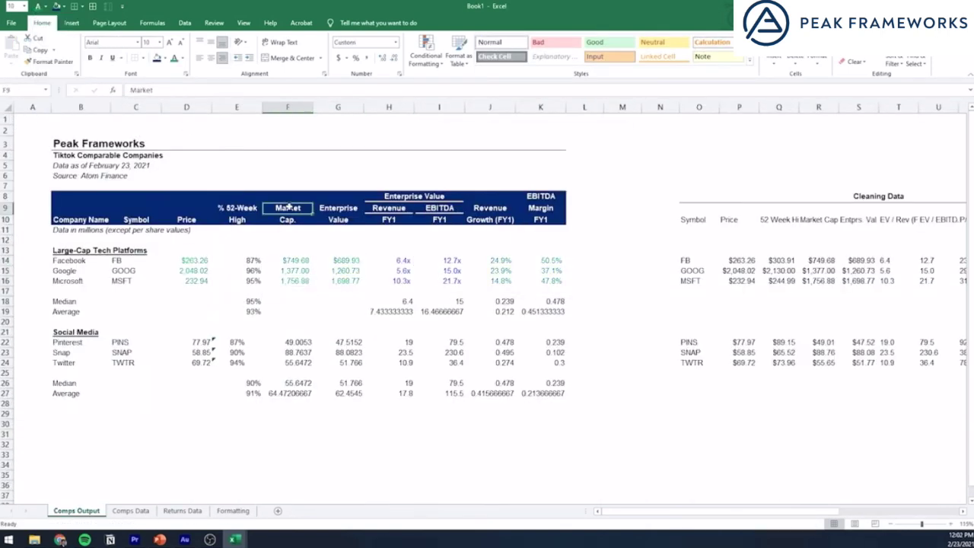
Step: Paste the formats of the large-cap multiples, growth and margin cells onto the Median and Average rows in H18:K19
{"action": "left_click_drag", "start_coordinate": [389, 260], "coordinate": [562, 260]}
{"action": "key", "text": "ctrl+c"}
{"action": "left_click_drag", "start_coordinate": [388, 302], "coordinate": [532, 310]}
{"action": "key", "text": "ctrl+alt+v"}
{"action": "key", "text": "t"}
{"action": "key", "text": "Return"}
{"action": "key", "text": "Escape"}
Step: Make the Median and Average rows B18:K19 bold and add an outline border around them
{"action": "key", "text": "ctrl+Left"}
{"action": "key", "text": "ctrl+Left"}
{"action": "key", "text": "ctrl+shift+Right"}
{"action": "key", "text": "ctrl+shift+Right"}
{"action": "key", "text": "ctrl+shift+Right"}
{"action": "key", "text": "shift+Down"}
{"action": "key", "text": "ctrl+b"}
{"action": "key", "text": "ctrl+shift+7"}
Step: Copy the large-cap block B14:K19 and paste only its formats onto the Social Media block starting at B22
{"action": "key", "text": "Up"}
{"action": "key", "text": "Up"}
{"action": "key", "text": "Up"}
{"action": "key", "text": "Up"}
{"action": "key", "text": "ctrl+shift+Right"}
{"action": "key", "text": "shift+Down"}
{"action": "key", "text": "shift+Down"}
{"action": "key", "text": "shift+Down"}
{"action": "key", "text": "shift+Down"}
{"action": "key", "text": "shift+Down"}
{"action": "key", "text": "ctrl+c"}
{"action": "left_click", "coordinate": [67, 342]}
{"action": "key", "text": "ctrl+alt+v"}
{"action": "key", "text": "t"}
{"action": "key", "text": "Return"}
{"action": "key", "text": "Escape"}
{"action": "key", "text": "Right"}
{"action": "key", "text": "Right"}
{"action": "key", "text": "Right"}
{"action": "key", "text": "Right"}
{"action": "key", "text": "Left"}
{"action": "key", "text": "Down"}
{"action": "key", "text": "Down"}
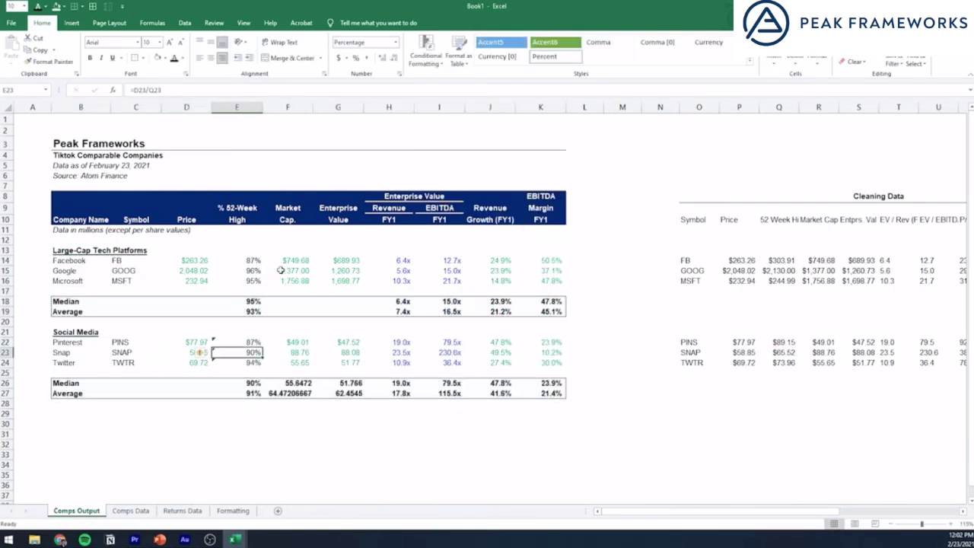
Step: Clear the market cap and enterprise value figures in the Social Media Median and Average rows, F26:G27
{"action": "key", "text": "Right"}
{"action": "key", "text": "Down"}
{"action": "key", "text": "Down"}
{"action": "key", "text": "shift+Right"}
{"action": "key", "text": "shift+Down"}
{"action": "key", "text": "Delete"}
Step: Delete the blank rows 25 and 17 that separate each group's companies from its Median row
{"action": "key", "text": "Up"}
{"action": "key", "text": "shift+space"}
{"action": "key", "text": "alt+w"}
{"action": "key", "text": "ctrl+minus"}
{"action": "key", "text": "Up"}
{"action": "key", "text": "Up"}
{"action": "key", "text": "Up"}
{"action": "key", "text": "Up"}
{"action": "key", "text": "Up"}
{"action": "key", "text": "Up"}
{"action": "key", "text": "Up"}
{"action": "key", "text": "Up"}
{"action": "key", "text": "shift+space"}
{"action": "key", "text": "ctrl+minus"}
Step: Add a Total Comps heading in B27 with Median and Average labels in B28 and B29
{"action": "left_click", "coordinate": [237, 332]}
{"action": "key", "text": "Down"}
{"action": "key", "text": "Down"}
{"action": "key", "text": "Down"}
{"action": "key", "text": "Down"}
{"action": "key", "text": "Down"}
{"action": "key", "text": "Down"}
{"action": "key", "text": "Left"}
{"action": "key", "text": "Left"}
{"action": "key", "text": "Left"}
{"action": "type", "text": "Total Comps"}
{"action": "key", "text": "Return"}
{"action": "type", "text": "Median"}
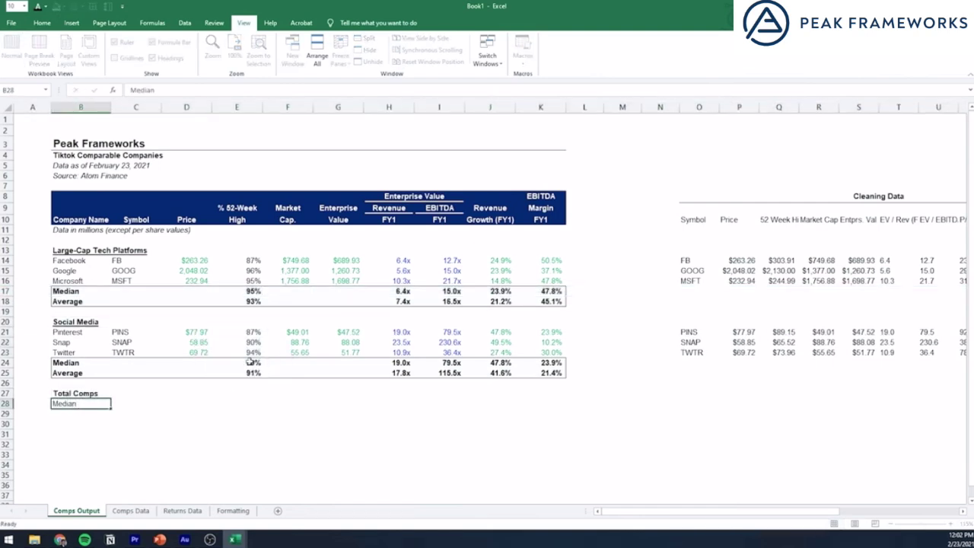
{"action": "key", "text": "Return"}
{"action": "type", "text": "Average"}
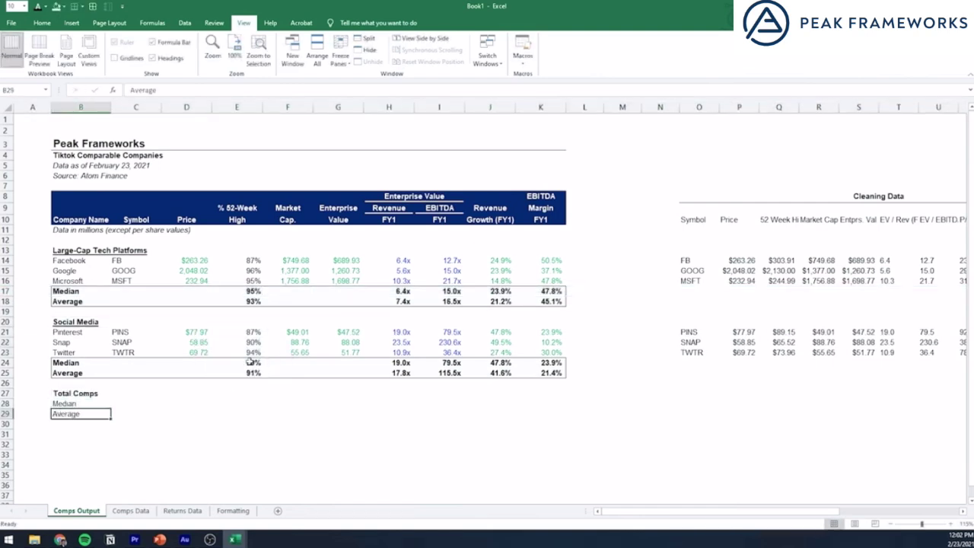
Step: Copy the Social Media Median and Average rows B24:K25 and paste only their formats onto the Total Comps rows
{"action": "left_click_drag", "start_coordinate": [74, 363], "coordinate": [541, 373]}
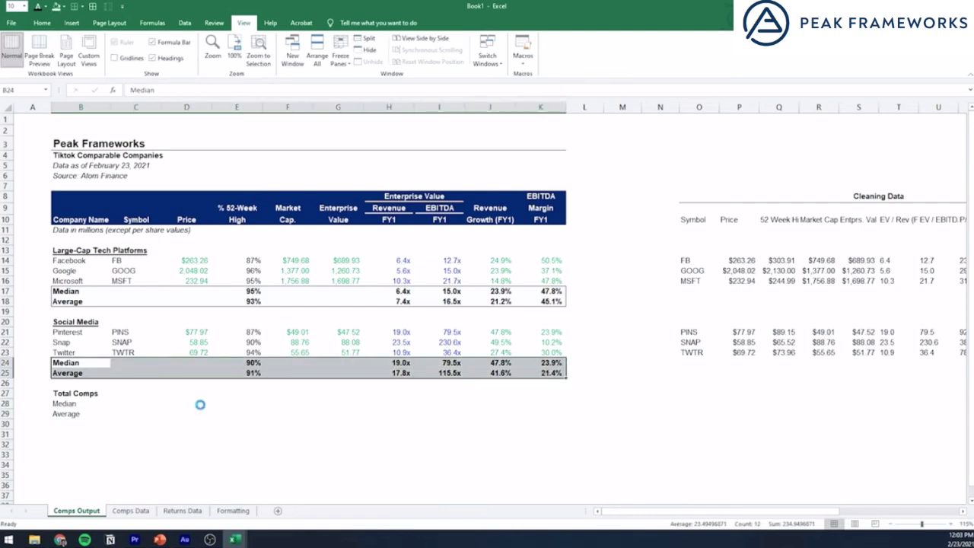
{"action": "key", "text": "ctrl+c"}
{"action": "left_click", "coordinate": [78, 404]}
{"action": "key", "text": "alt+e"}
{"action": "key", "text": "s"}
{"action": "key", "text": "t"}
{"action": "key", "text": "Return"}
{"action": "key", "text": "Escape"}
Step: Enter the formula =MEDIAN(E14:E16,E21:E23) for the total 52-week high percentage in E28
{"action": "key", "text": "Right"}
{"action": "key", "text": "Right"}
{"action": "key", "text": "Right"}
{"action": "key", "text": "Right"}
{"action": "key", "text": "Right"}
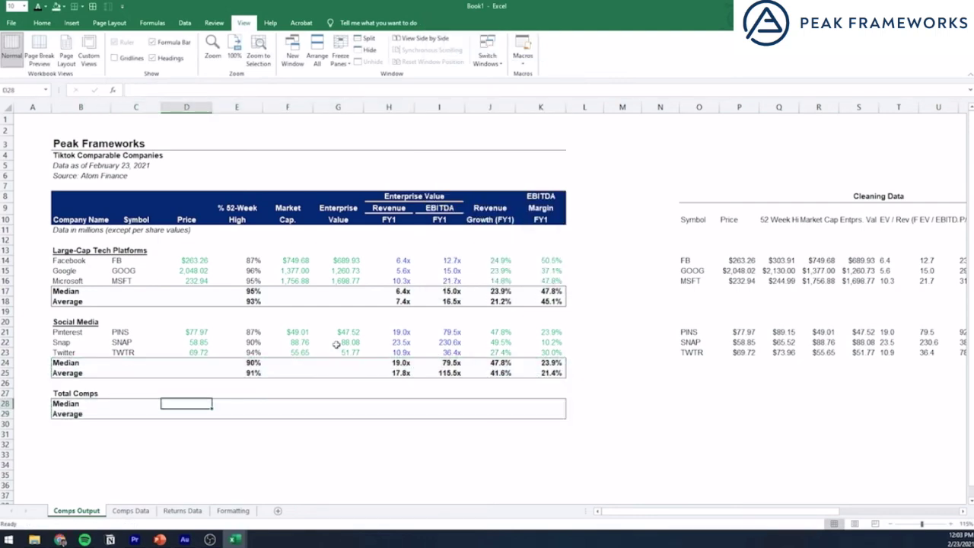
{"action": "key", "text": "Left"}
{"action": "key", "text": "Left"}
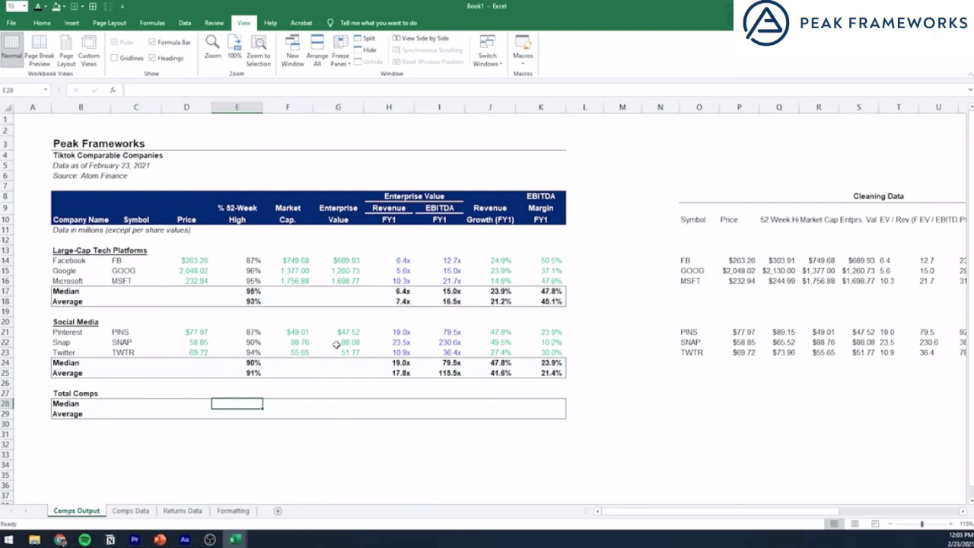
{"action": "type", "text": "=median("}
{"action": "key", "text": "ctrl+Up"}
{"action": "key", "text": "ctrl+Up"}
{"action": "key", "text": "ctrl+Up"}
{"action": "key", "text": "ctrl+Up"}
{"action": "key", "text": "ctrl+Up"}
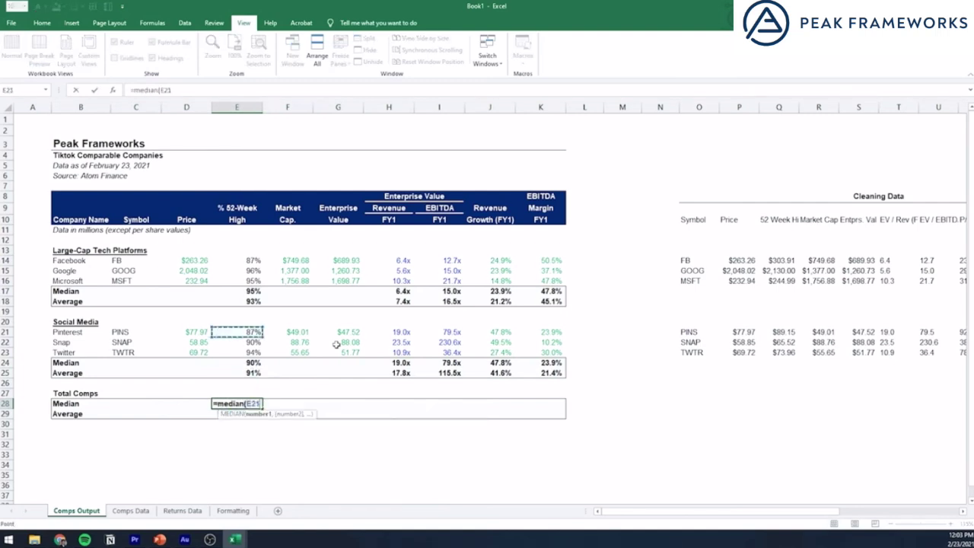
{"action": "key", "text": "Down"}
{"action": "key", "text": "Down"}
{"action": "key", "text": "Down"}
{"action": "key", "text": "Down"}
{"action": "key", "text": "shift+Down"}
{"action": "key", "text": "shift+Down"}
{"action": "type", "text": ","}
{"action": "key", "text": "ctrl+Up"}
{"action": "key", "text": "ctrl+Up"}
{"action": "key", "text": "ctrl+Up"}
{"action": "key", "text": "Down"}
{"action": "key", "text": "Down"}
{"action": "key", "text": "Down"}
{"action": "key", "text": "shift+Down"}
{"action": "key", "text": "shift+Down"}
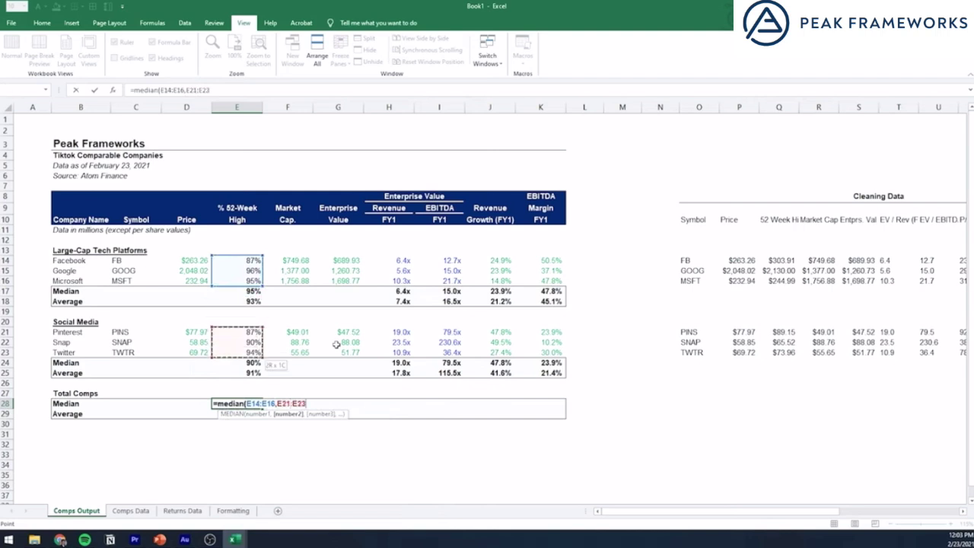
{"action": "key", "text": "Return"}
Step: Enter the formula =AVERAGE(E14:E16,E21:E23) for the total 52-week high percentage in E29
{"action": "type", "text": "=average("}
{"action": "key", "text": "ctrl+Up"}
{"action": "key", "text": "ctrl+Up"}
{"action": "key", "text": "ctrl+Up"}
{"action": "key", "text": "ctrl+Up"}
{"action": "key", "text": "ctrl+Up"}
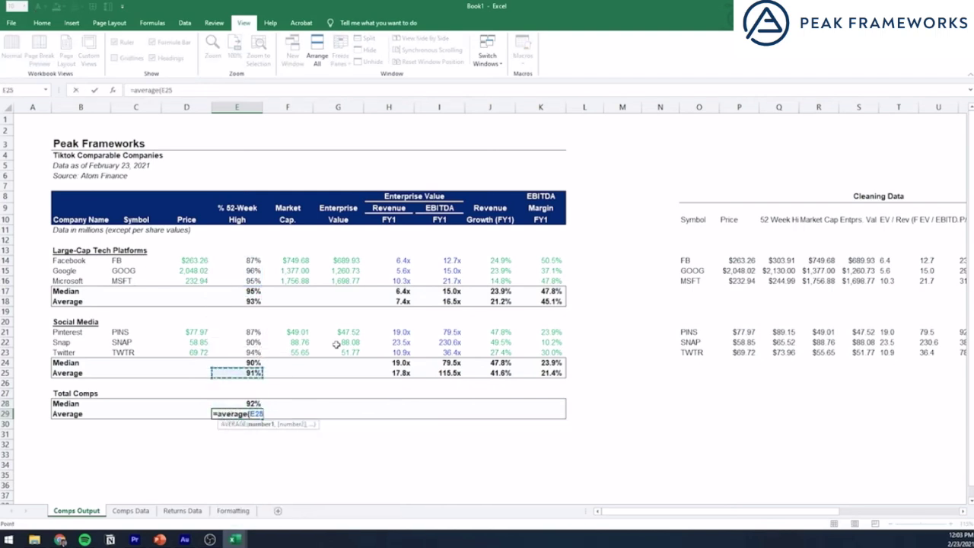
{"action": "key", "text": "shift+Down"}
{"action": "key", "text": "shift+Down"}
{"action": "type", "text": ","}
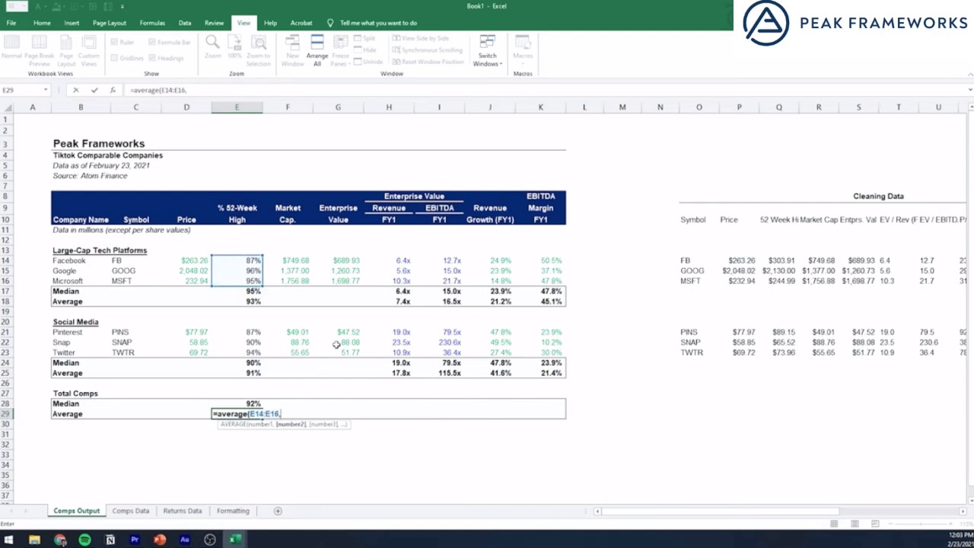
{"action": "key", "text": "ctrl+Up"}
{"action": "key", "text": "ctrl+Up"}
{"action": "key", "text": "ctrl+Up"}
{"action": "key", "text": "shift+Down"}
{"action": "key", "text": "shift+Down"}
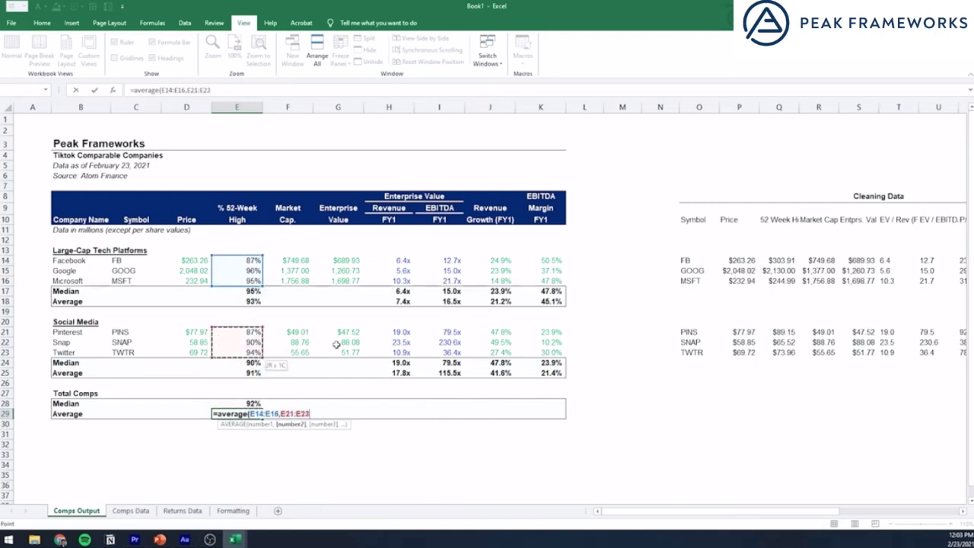
{"action": "type", "text": ")"}
{"action": "key", "text": "Return"}
Step: Copy the Total Comps formulas in E28:E29 and paste only the formulas into H28:K29
{"action": "key", "text": "Up"}
{"action": "key", "text": "shift+Down"}
{"action": "key", "text": "ctrl+c"}
{"action": "key", "text": "Right"}
{"action": "key", "text": "Right"}
{"action": "key", "text": "Right"}
{"action": "key", "text": "shift+Right"}
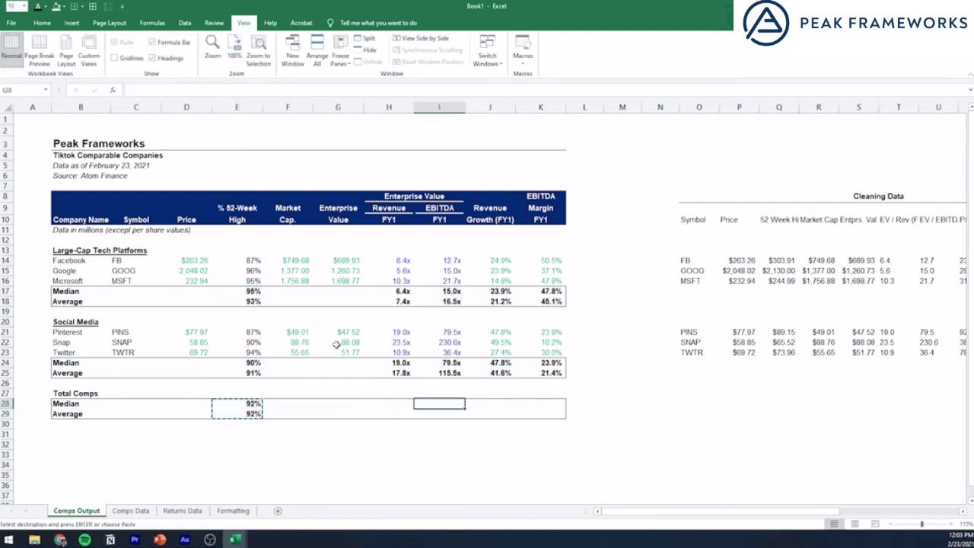
{"action": "key", "text": "shift+Right"}
{"action": "key", "text": "shift+Right"}
{"action": "key", "text": "shift+Down"}
{"action": "key", "text": "ctrl+alt+v"}
{"action": "key", "text": "f"}
{"action": "key", "text": "Return"}
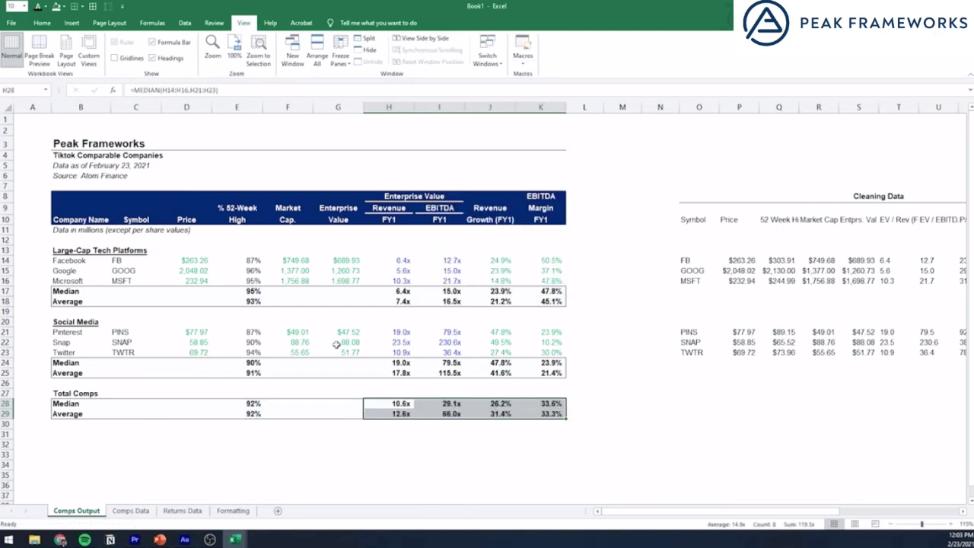
Step: Check the cell ranges referenced by the pasted Total Comps median and average formulas
{"action": "key", "text": "Left"}
{"action": "key", "text": "Right"}
{"action": "key", "text": "Right"}
{"action": "key", "text": "Right"}
{"action": "key", "text": "F2"}
{"action": "key", "text": "Escape"}
{"action": "key", "text": "Right"}
{"action": "key", "text": "F2"}
{"action": "key", "text": "Escape"}
{"action": "key", "text": "Down"}
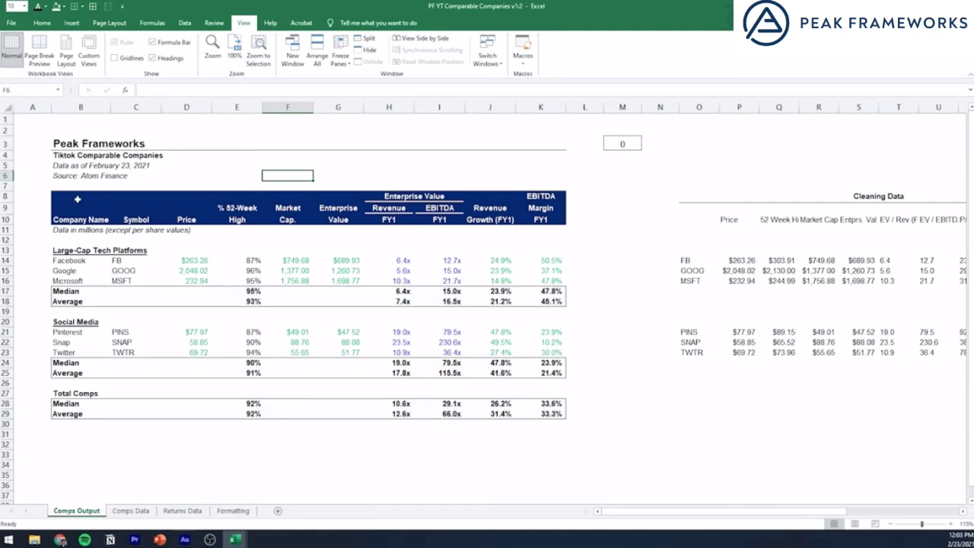
Step: Set the complete comps table B3:K29 as the print area
{"action": "left_click_drag", "start_coordinate": [57, 151], "coordinate": [554, 415]}
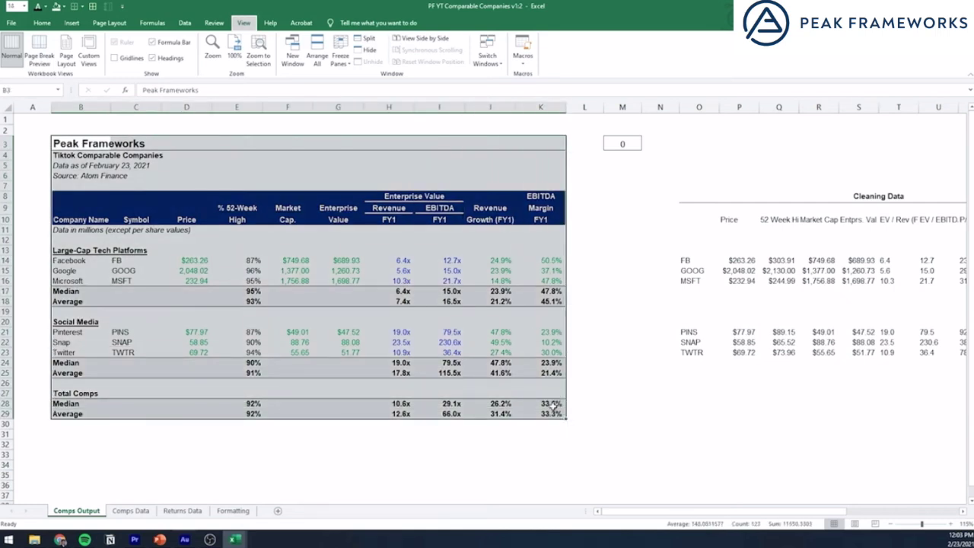
{"action": "key", "text": "alt"}
{"action": "key", "text": "p"}
{"action": "key", "text": "r"}
{"action": "key", "text": "a"}
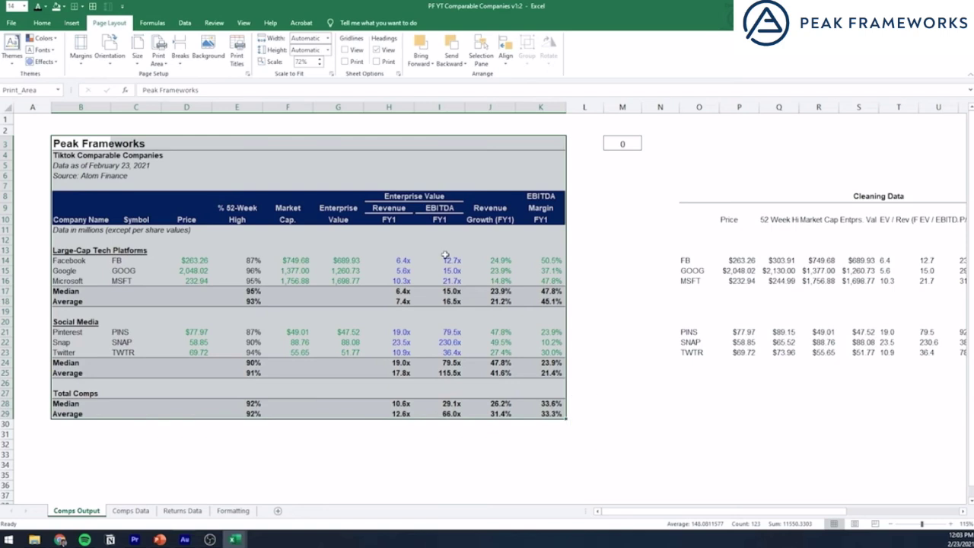
Step: Show the Comps Output sheet in Page Break Preview at 100% zoom
{"action": "left_click", "coordinate": [446, 257]}
{"action": "key", "text": "alt"}
{"action": "key", "text": "w"}
{"action": "key", "text": "i"}
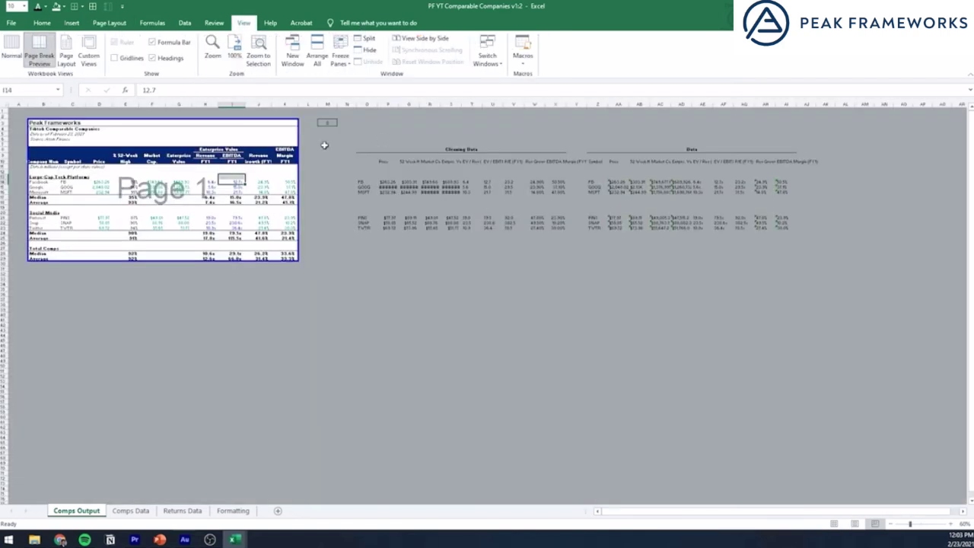
{"action": "scroll", "coordinate": [570, 198], "scroll_direction": "up", "scroll_amount": 3}
{"action": "left_click", "coordinate": [152, 236]}
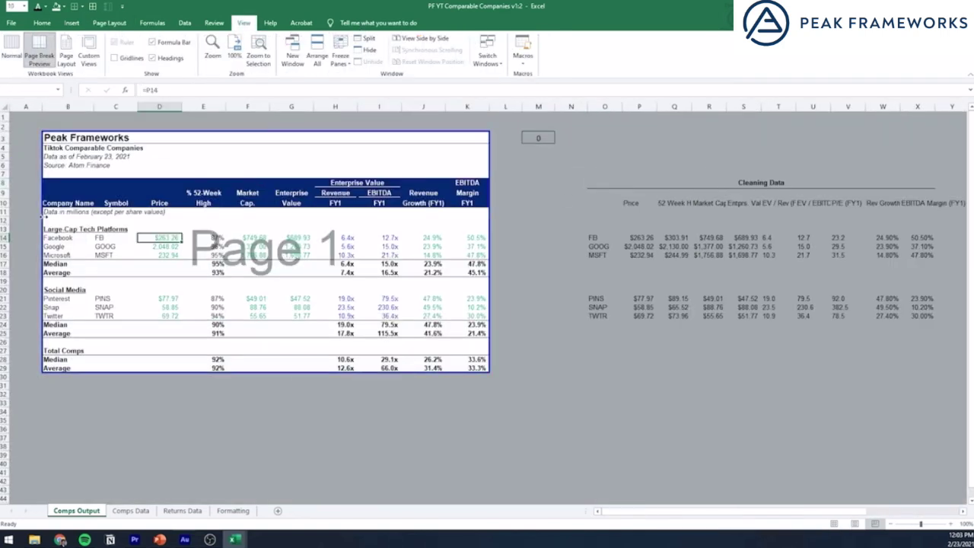
Step: Change the units note in B11 to "Data in billions (except per share values)"
{"action": "left_click", "coordinate": [46, 219]}
{"action": "key", "text": "Up"}
{"action": "key", "text": "F2"}
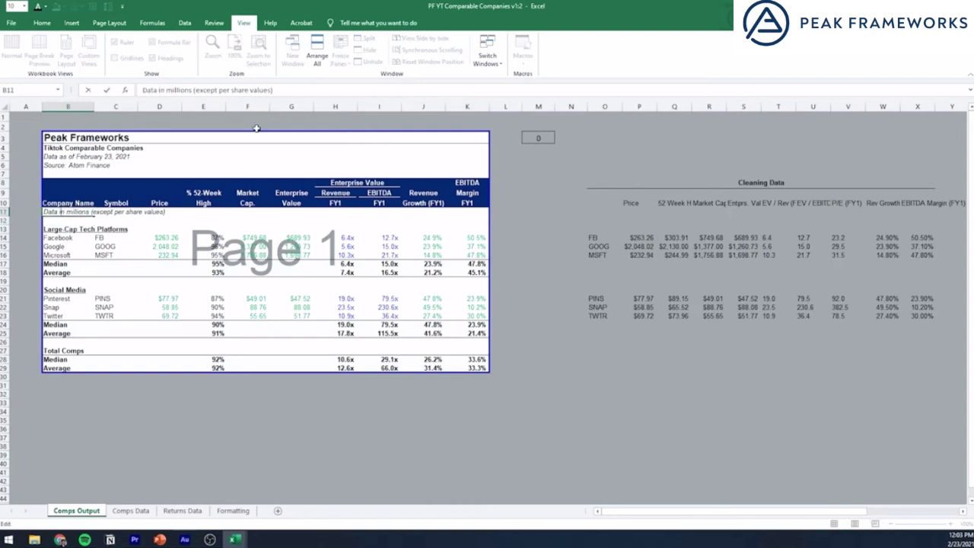
{"action": "key", "text": "Delete"}
{"action": "type", "text": "b"}
{"action": "key", "text": "ctrl+Return"}
{"action": "scroll", "coordinate": [158, 193], "scroll_direction": "up", "scroll_amount": 1}
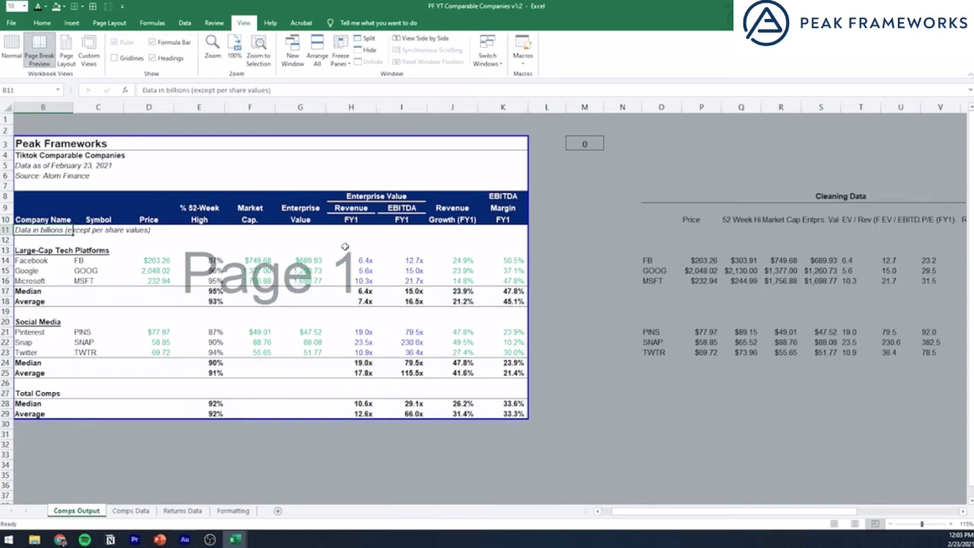
Step: Set the font colour toggle in M3 to 1 and look over the table's figures
{"action": "scroll", "coordinate": [345, 247], "scroll_direction": "left", "scroll_amount": 1}
{"action": "left_click", "coordinate": [622, 143]}
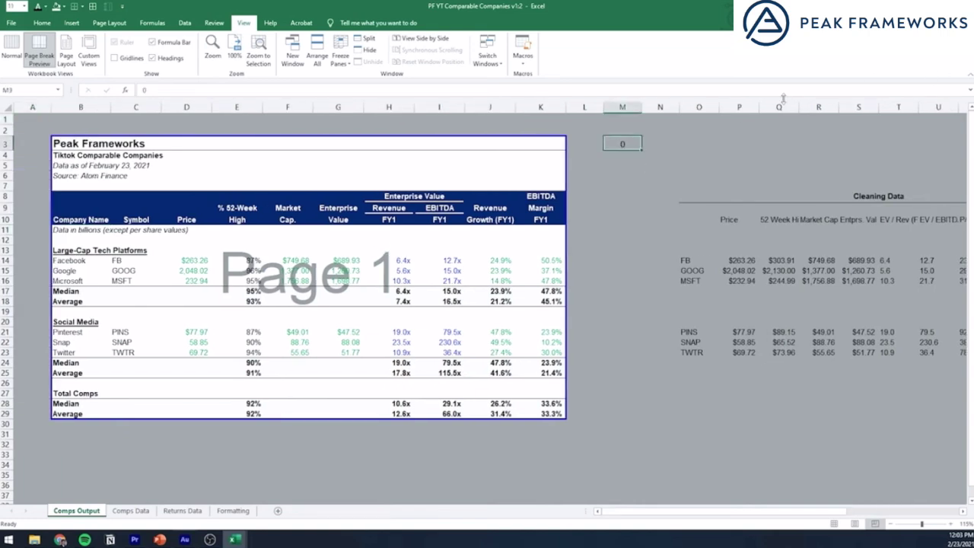
{"action": "type", "text": "1"}
{"action": "key", "text": "Return"}
{"action": "key", "text": "Return"}
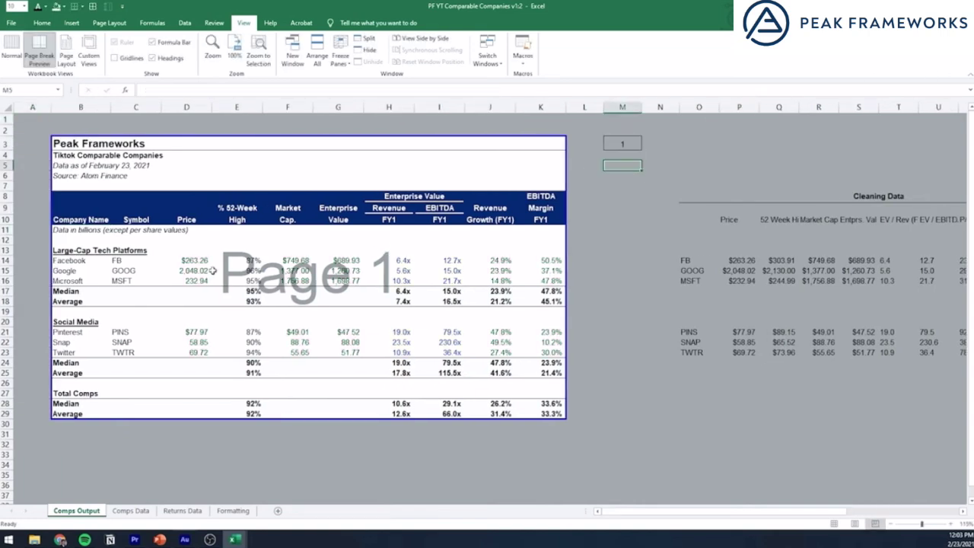
{"action": "left_click_drag", "start_coordinate": [96, 263], "coordinate": [435, 383]}
{"action": "left_click", "coordinate": [257, 241]}
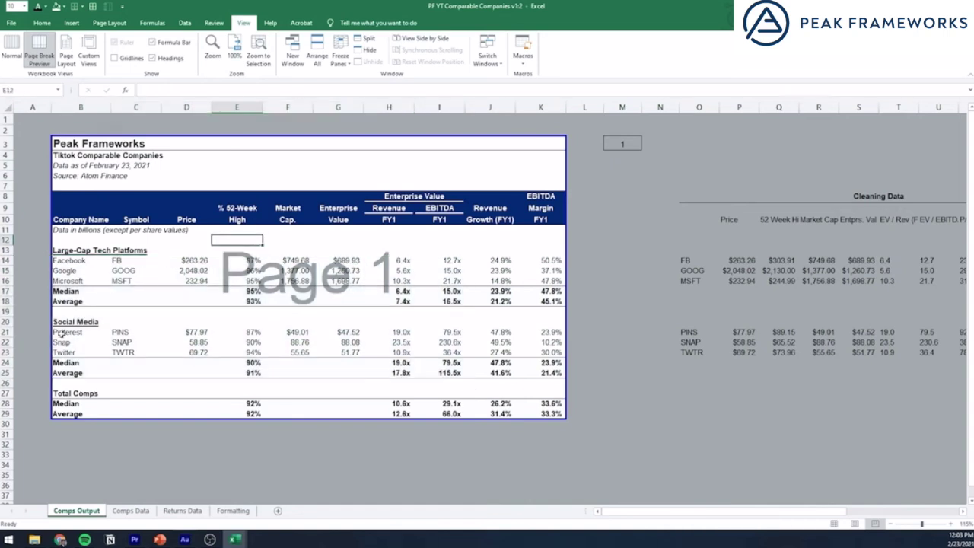
Step: Set the toggle in M3 to 0 and back to 1 to compare the table's font colours
{"action": "left_click", "coordinate": [620, 153]}
{"action": "key", "text": "Up"}
{"action": "type", "text": "0"}
{"action": "key", "text": "ctrl+Return"}
{"action": "type", "text": "1"}
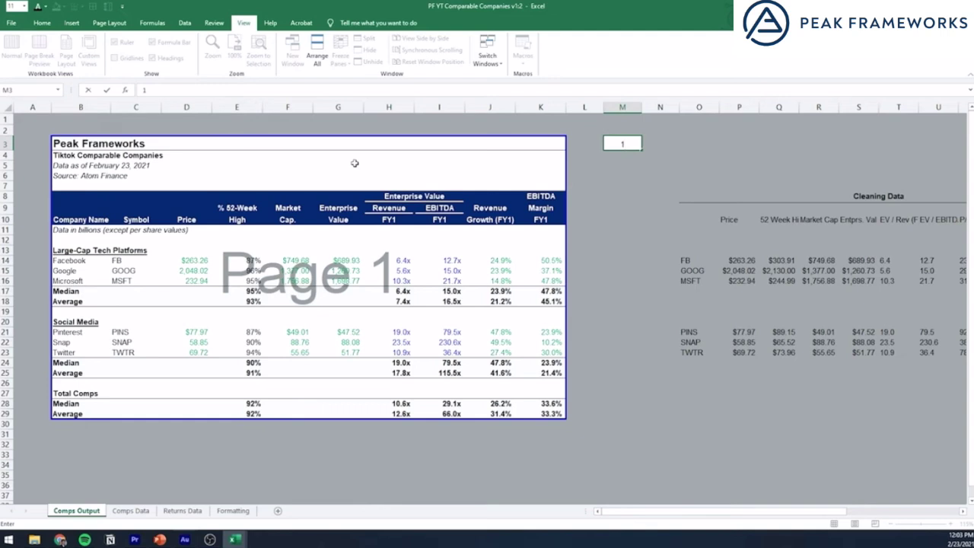
{"action": "key", "text": "Return"}
Step: Display the available Conditional Formatting options and close them without choosing a rule
{"action": "left_click", "coordinate": [42, 24]}
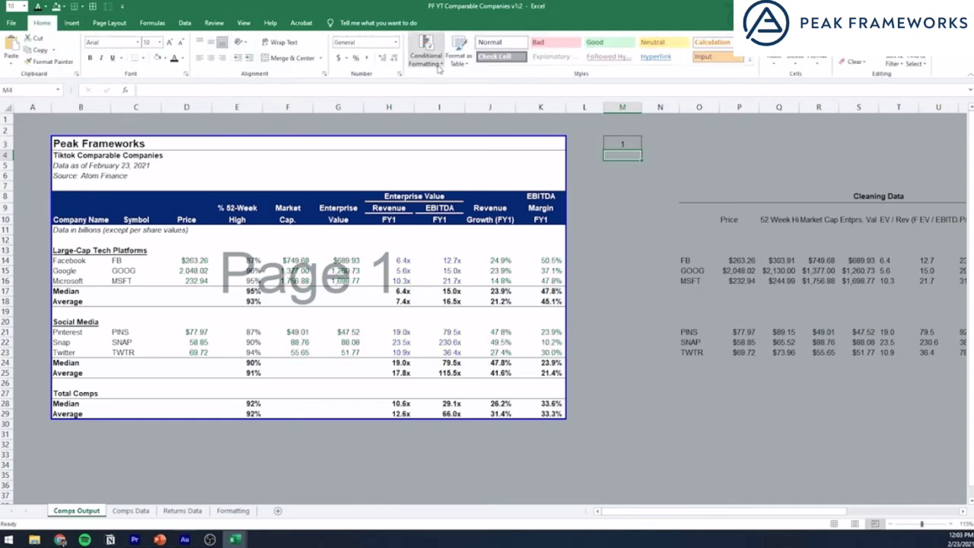
{"action": "left_click", "coordinate": [425, 53]}
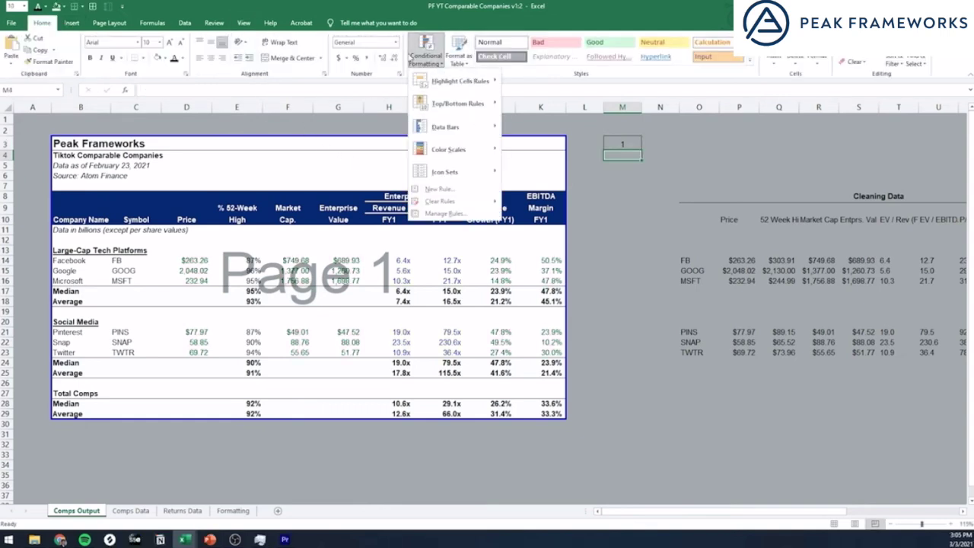
{"action": "key", "text": "Escape"}
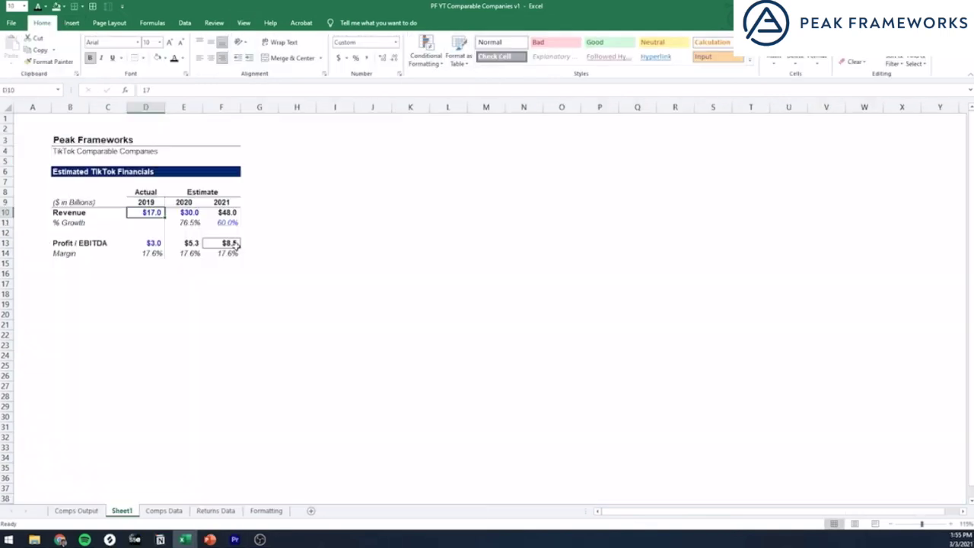
Step: Compare the estimated TikTok financials on Sheet1 with the enterprise value multiples on the Comps Output sheet
{"action": "left_click", "coordinate": [197, 264]}
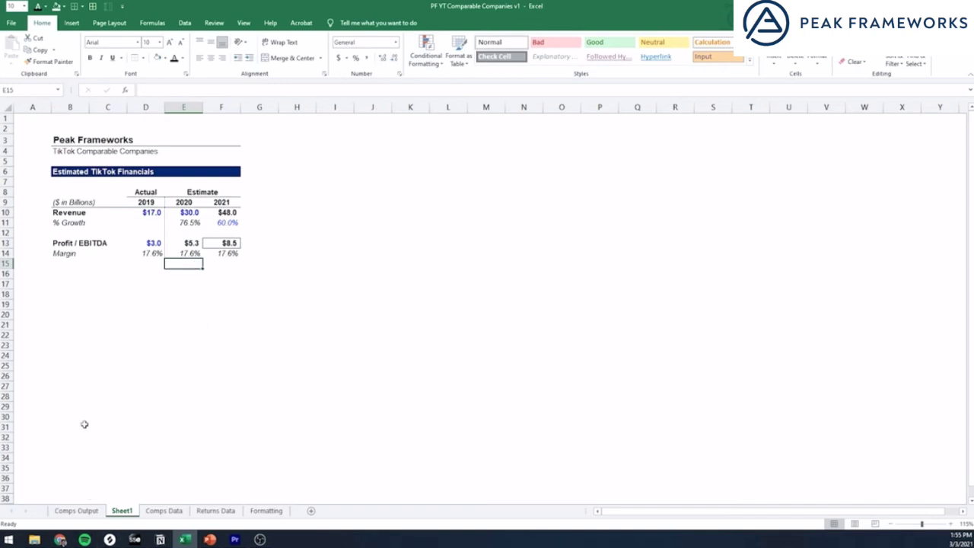
{"action": "left_click", "coordinate": [76, 511]}
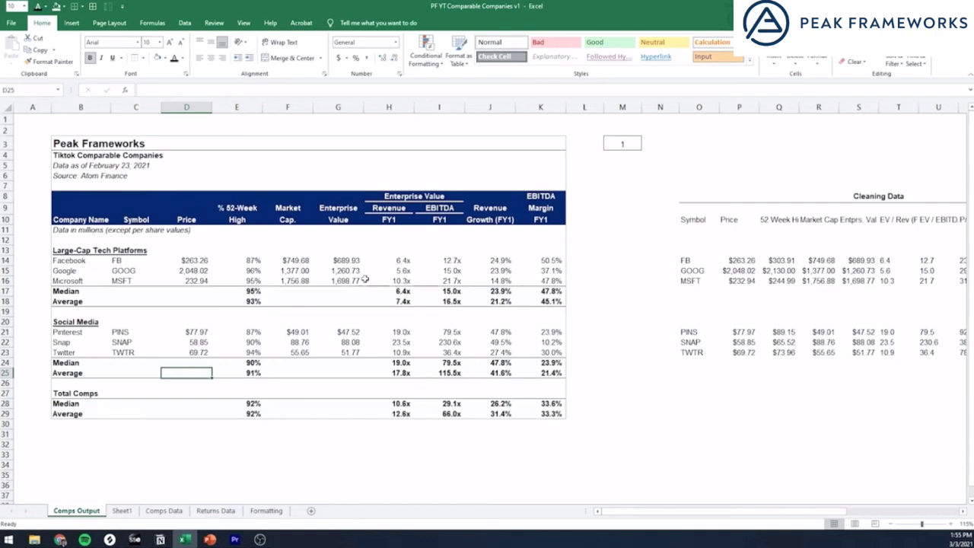
{"action": "left_click", "coordinate": [388, 260]}
{"action": "left_click_drag", "start_coordinate": [439, 271], "coordinate": [439, 383]}
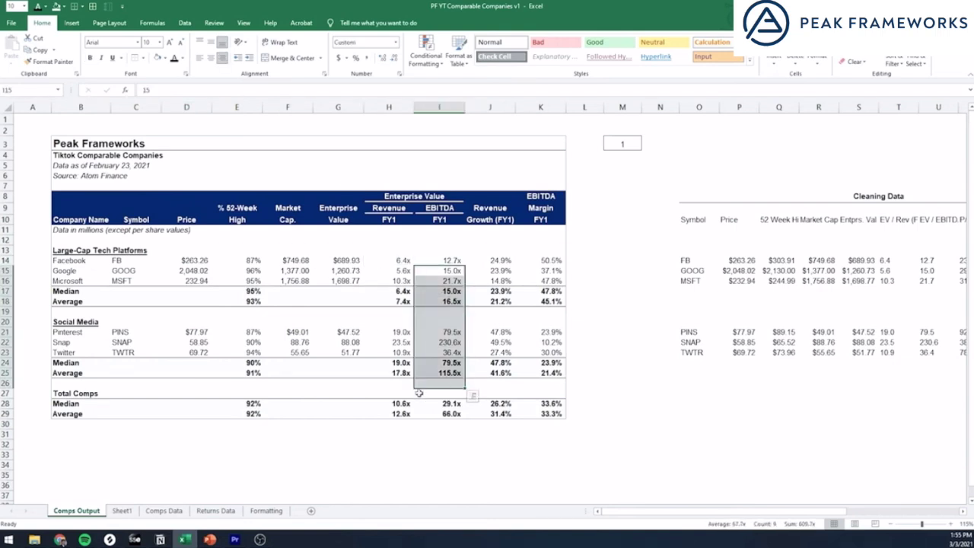
{"action": "left_click", "coordinate": [122, 512]}
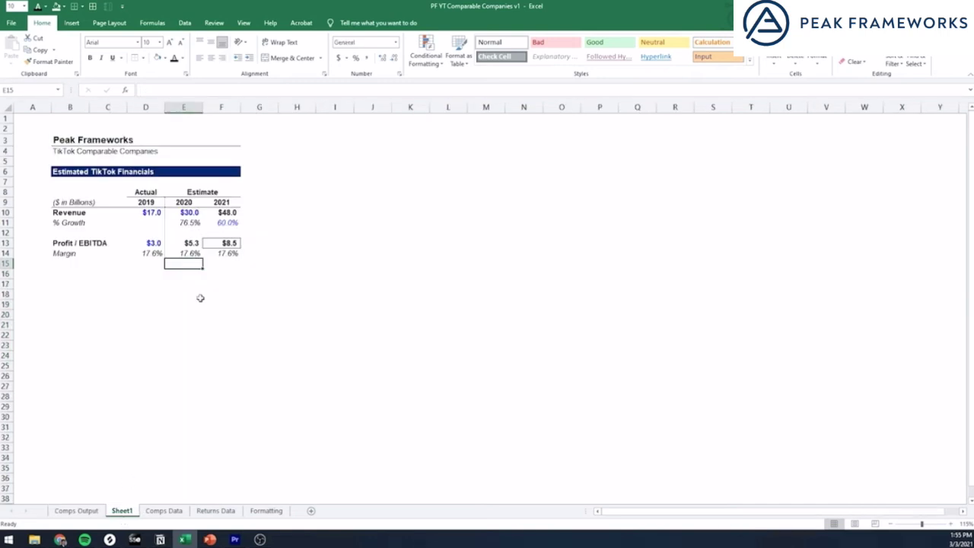
{"action": "left_click_drag", "start_coordinate": [218, 242], "coordinate": [225, 253]}
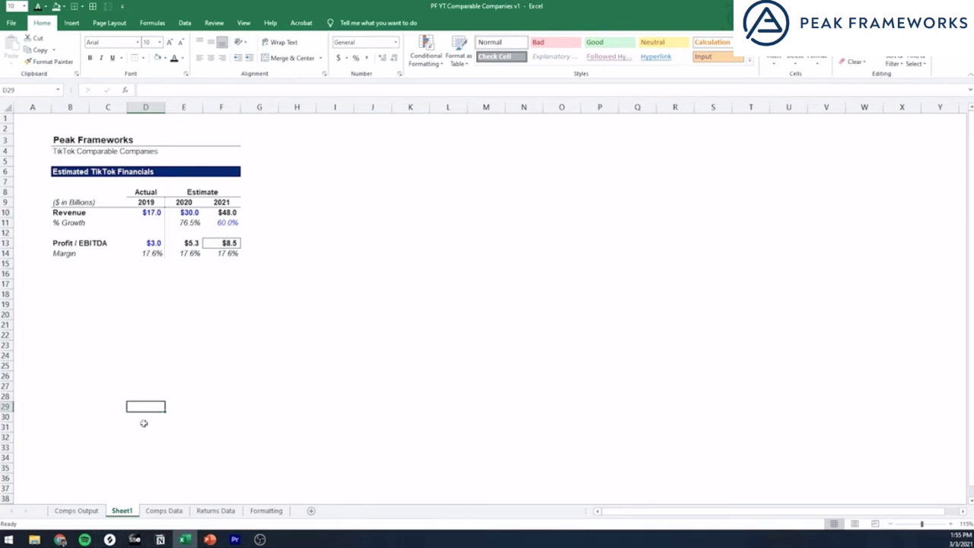
Step: Switch to Chrome and read ByteDance's profit and revenue in the CNBC article, and open the Reuters ad revenue article
{"action": "left_click", "coordinate": [60, 540]}
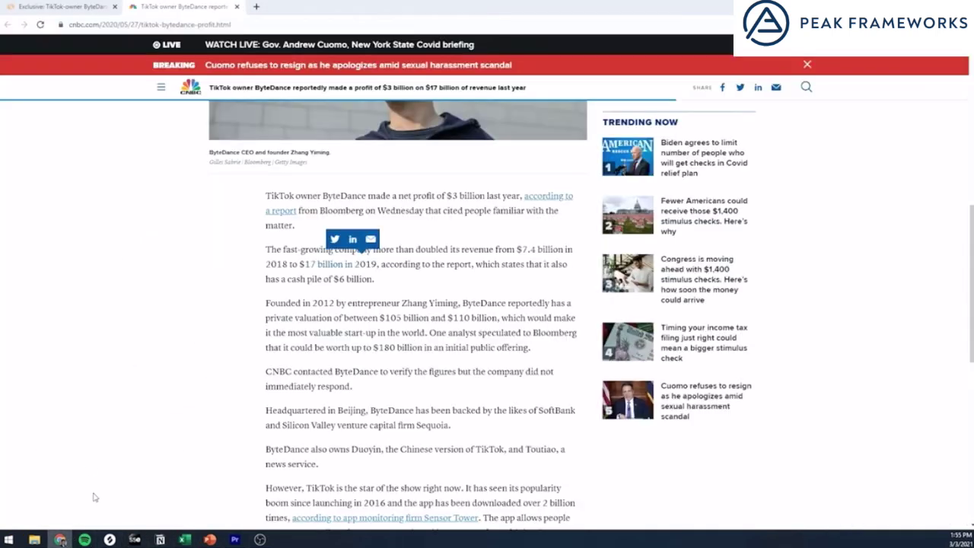
{"action": "left_click", "coordinate": [106, 271]}
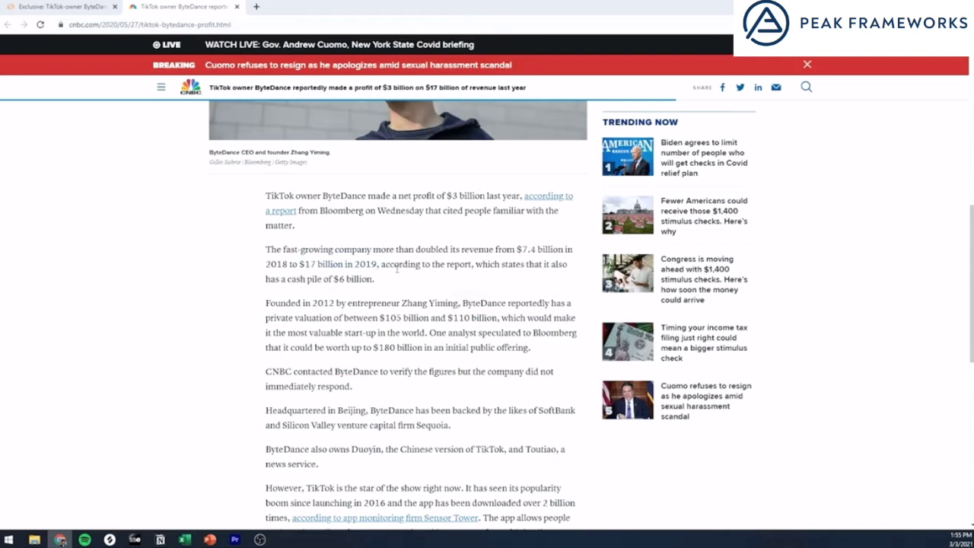
{"action": "left_click", "coordinate": [397, 269]}
{"action": "left_click", "coordinate": [490, 234]}
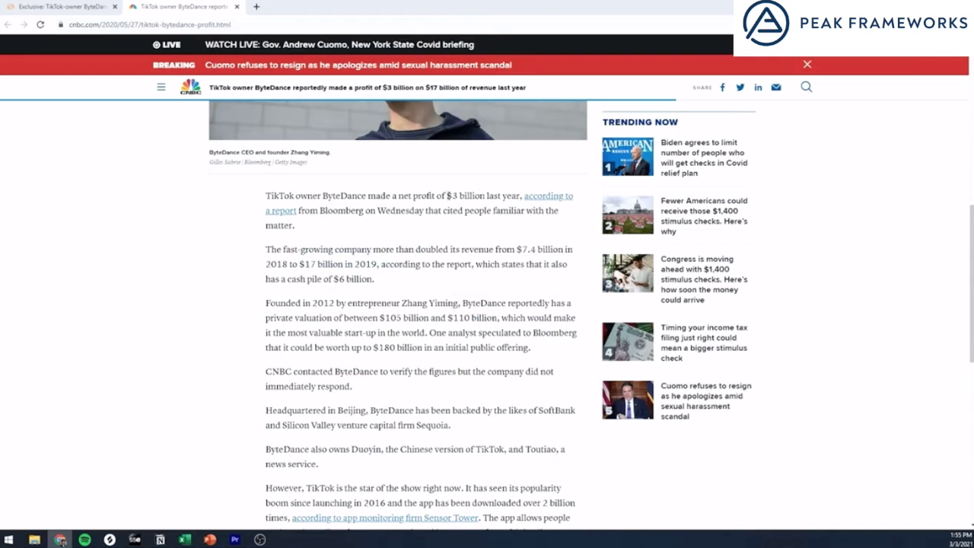
{"action": "double_click", "coordinate": [478, 196]}
{"action": "left_click", "coordinate": [44, 4]}
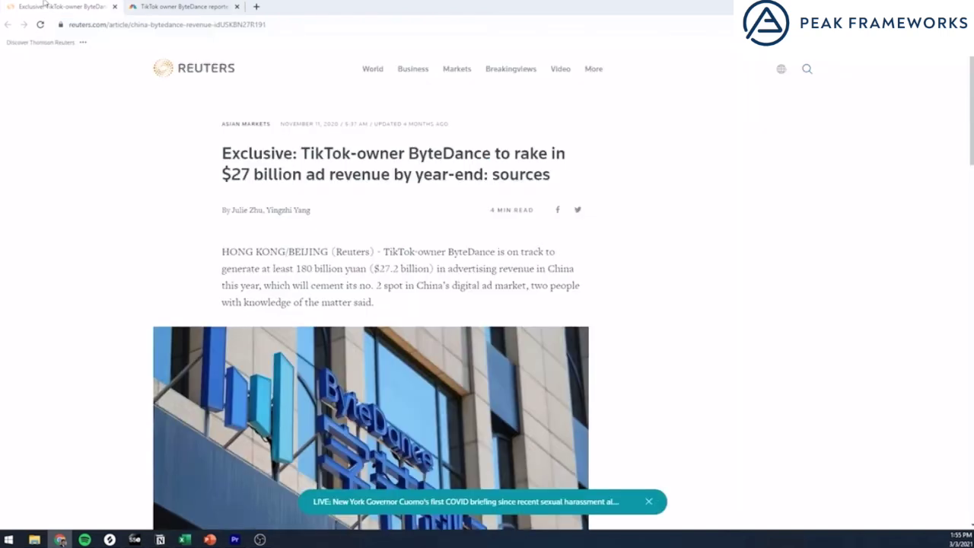
Step: Find and highlight ByteDance's overall 2020 revenue goal in the Reuters article
{"action": "scroll", "coordinate": [448, 251], "scroll_direction": "down", "scroll_amount": 5}
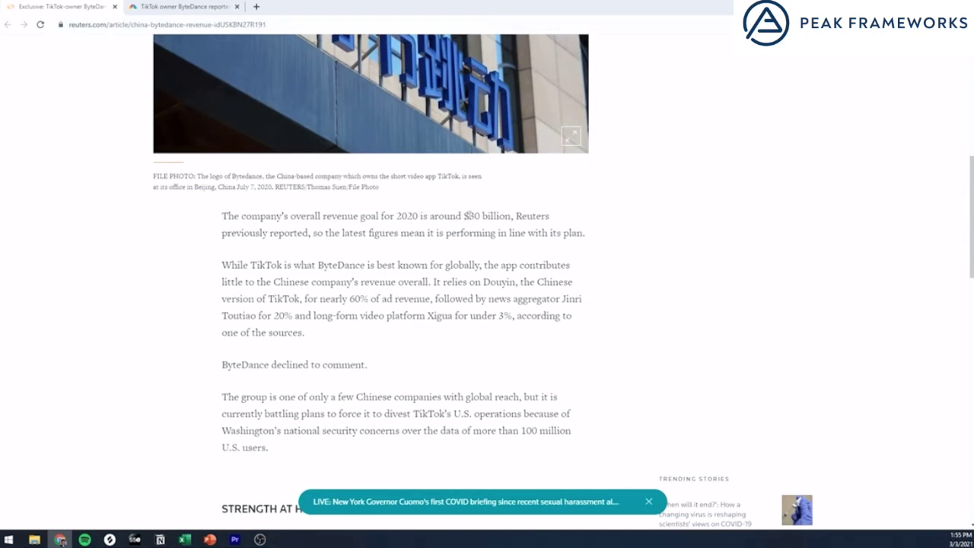
{"action": "left_click_drag", "start_coordinate": [465, 216], "coordinate": [514, 216]}
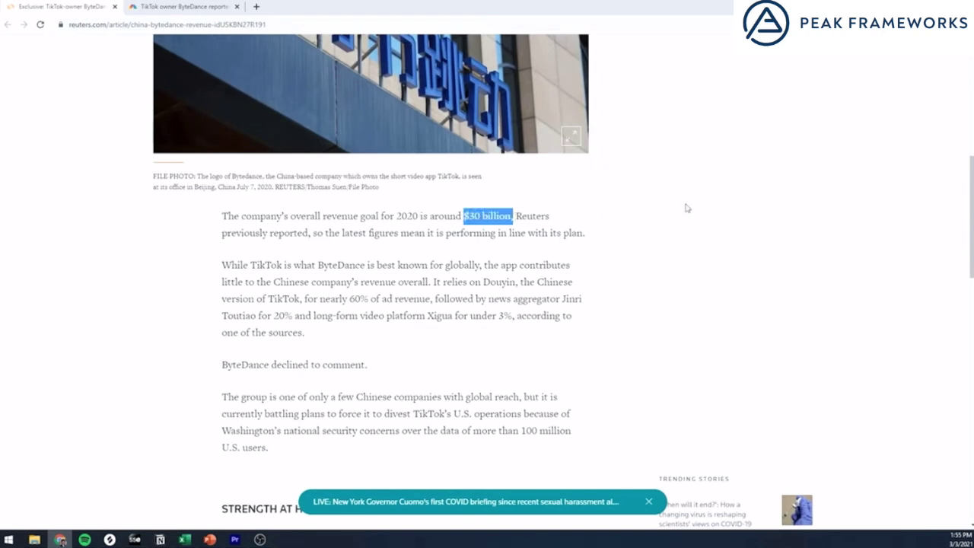
{"action": "scroll", "coordinate": [685, 208], "scroll_direction": "up", "scroll_amount": 5}
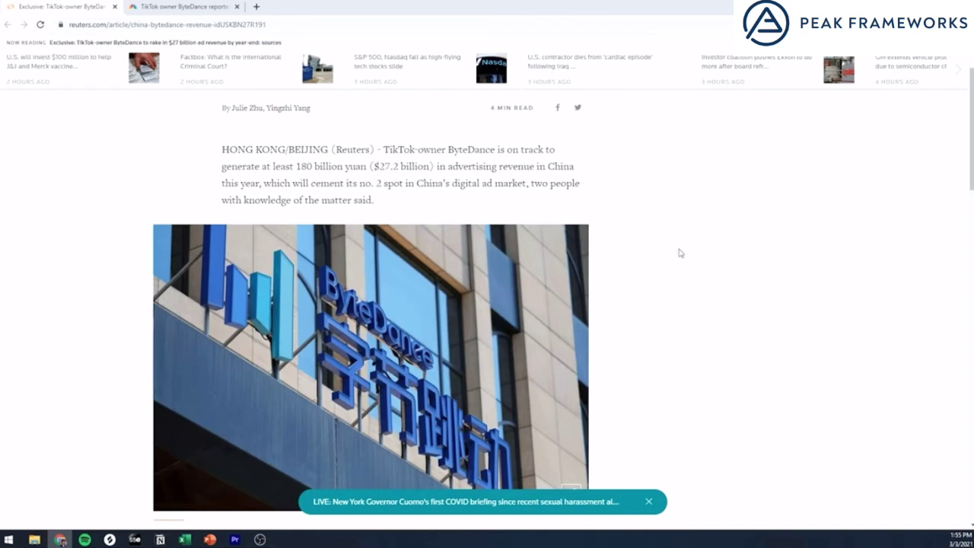
Step: Switch to Excel and examine the revenue, growth, profit and margin figures for 2019 to 2021 in the Estimated TikTok Financials table
{"action": "key", "text": "alt+Tab"}
{"action": "left_click", "coordinate": [386, 211]}
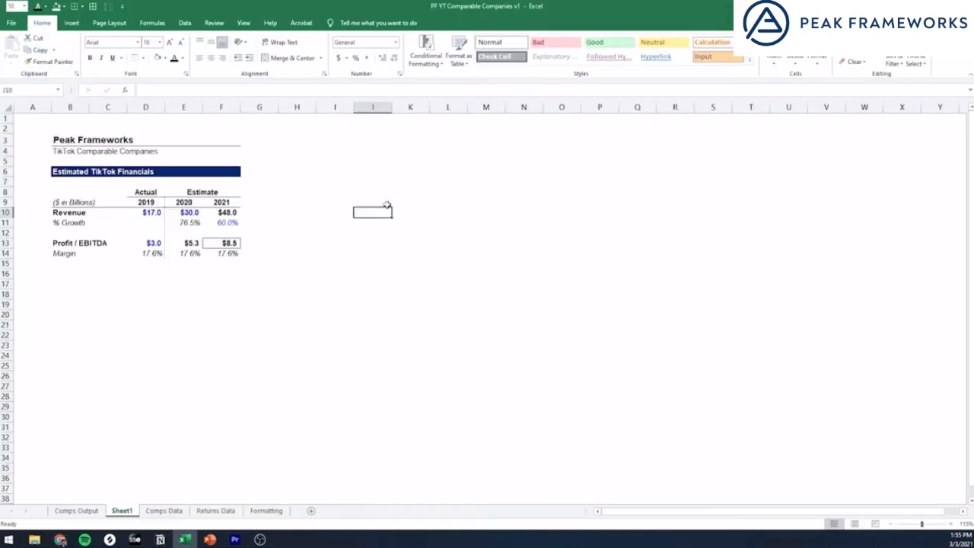
{"action": "left_click", "coordinate": [271, 232]}
{"action": "left_click_drag", "start_coordinate": [192, 255], "coordinate": [143, 257]}
{"action": "left_click", "coordinate": [213, 271]}
{"action": "left_click", "coordinate": [152, 244]}
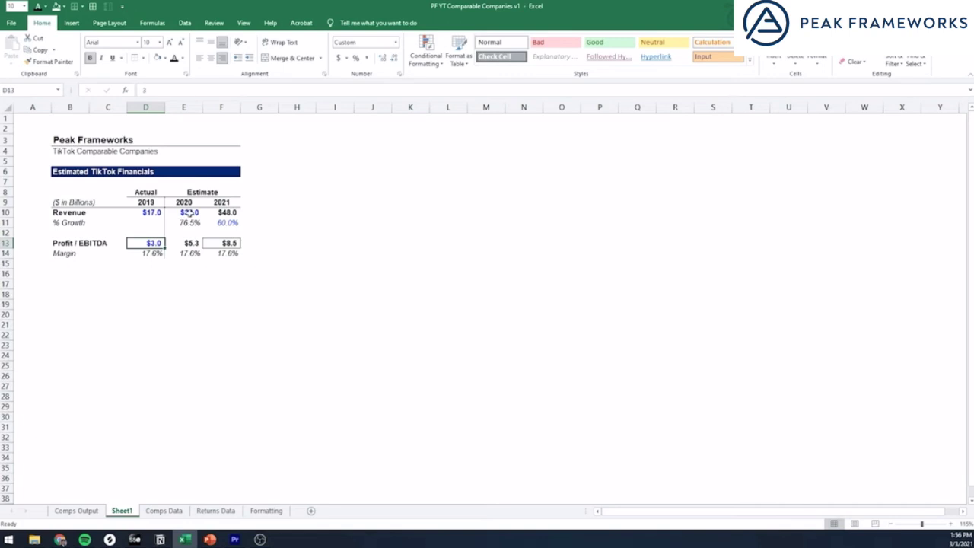
{"action": "left_click_drag", "start_coordinate": [189, 213], "coordinate": [190, 223]}
{"action": "left_click", "coordinate": [242, 214]}
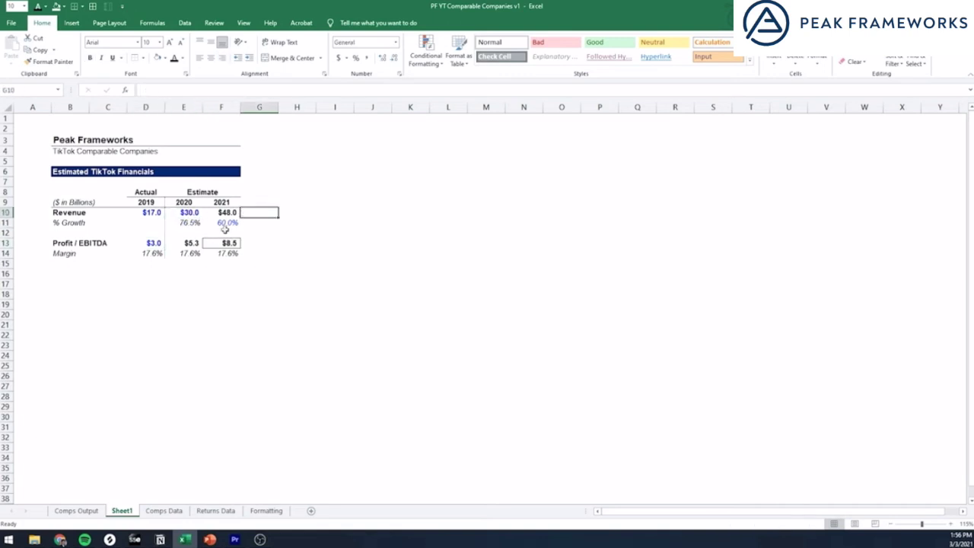
{"action": "left_click", "coordinate": [228, 223]}
{"action": "left_click", "coordinate": [261, 235]}
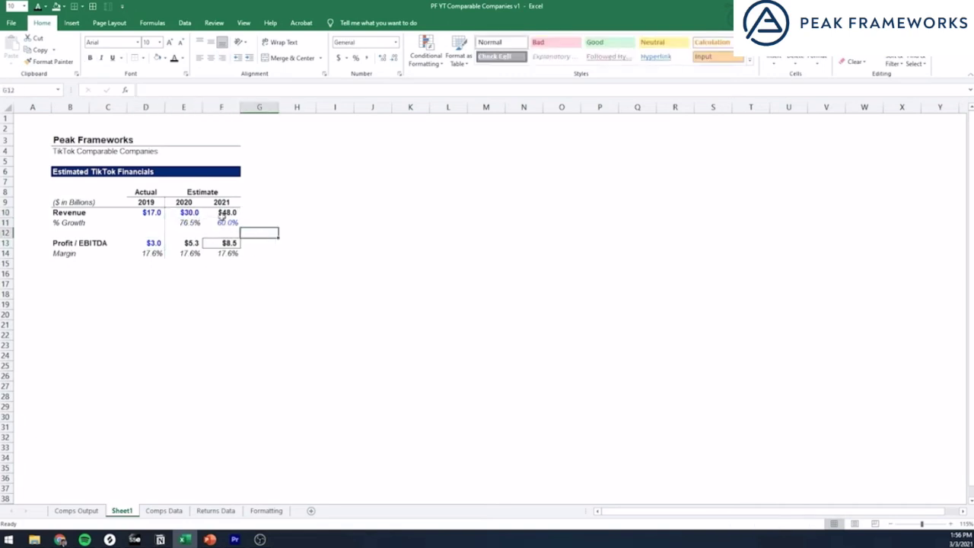
{"action": "left_click_drag", "start_coordinate": [221, 192], "coordinate": [220, 262]}
{"action": "left_click", "coordinate": [295, 253]}
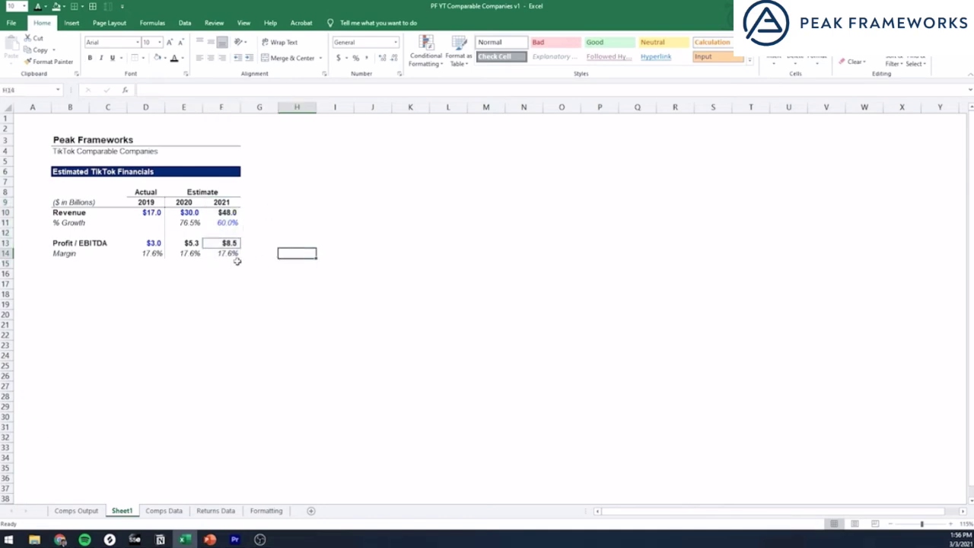